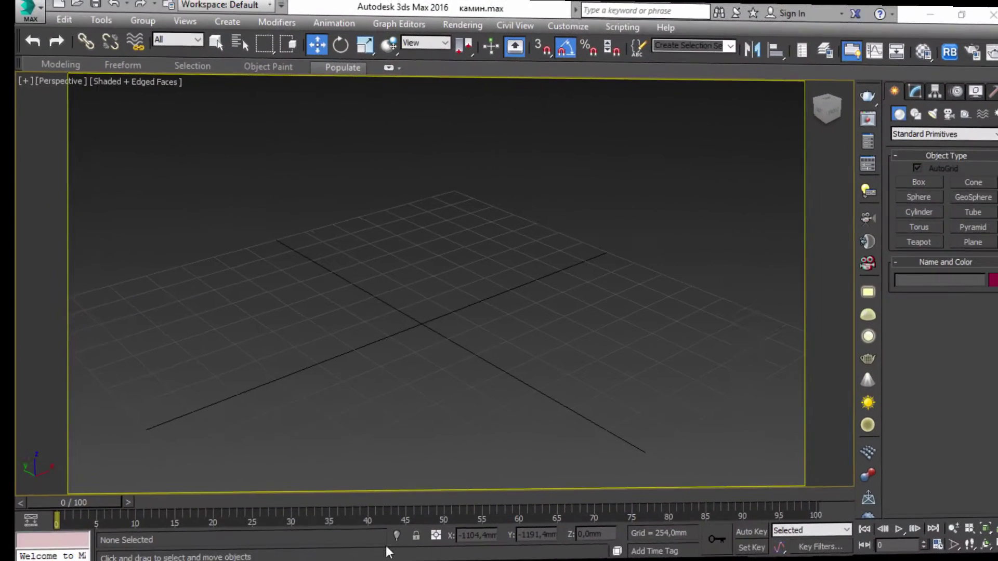
Open the Details properties of room photo 2491499 to read its 4032 x 3024 dimensions.
{"action": "left_click", "coordinate": [94, 551]}
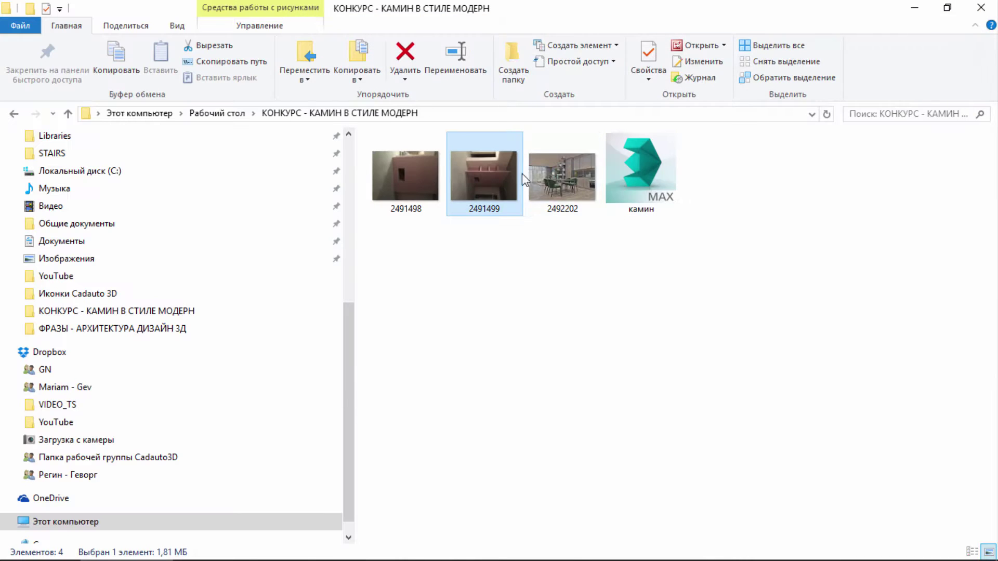
{"action": "right_click", "coordinate": [489, 179]}
{"action": "key", "text": "Escape"}
{"action": "key", "text": "alt+Return"}
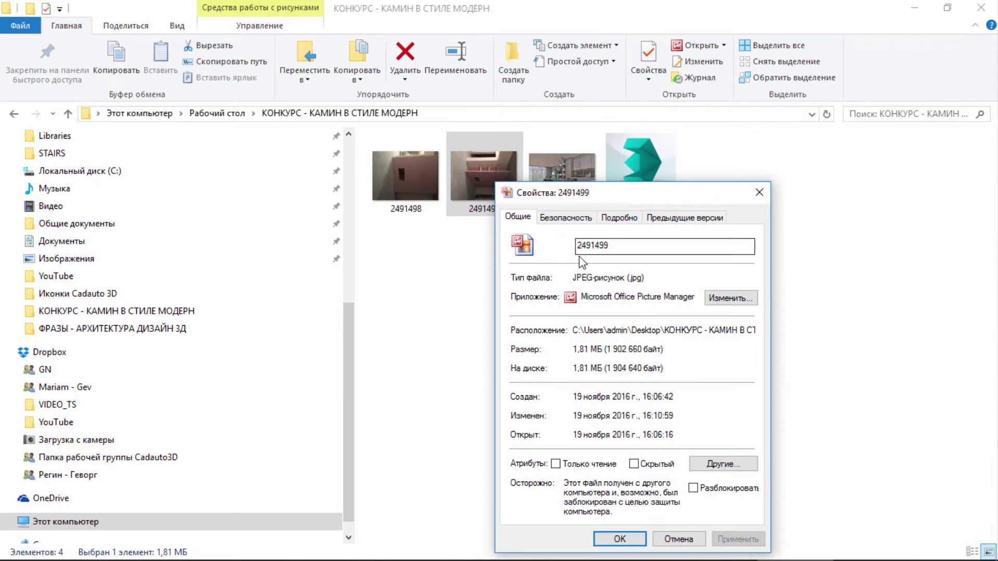
{"action": "left_click", "coordinate": [565, 218]}
{"action": "left_click", "coordinate": [619, 216]}
{"action": "scroll", "coordinate": [624, 363], "scroll_direction": "down", "scroll_amount": 3}
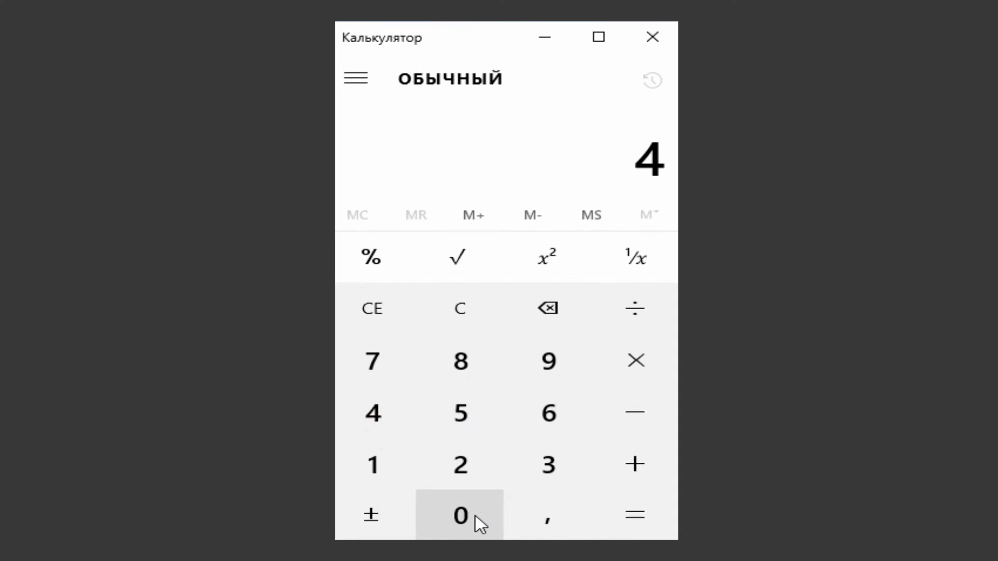
Divide 4032 by 3024 to get the photo's 1.333 aspect ratio.
{"action": "left_click", "coordinate": [463, 514]}
{"action": "left_click", "coordinate": [539, 469]}
{"action": "left_click", "coordinate": [460, 467]}
{"action": "left_click", "coordinate": [636, 308]}
{"action": "left_click", "coordinate": [543, 466]}
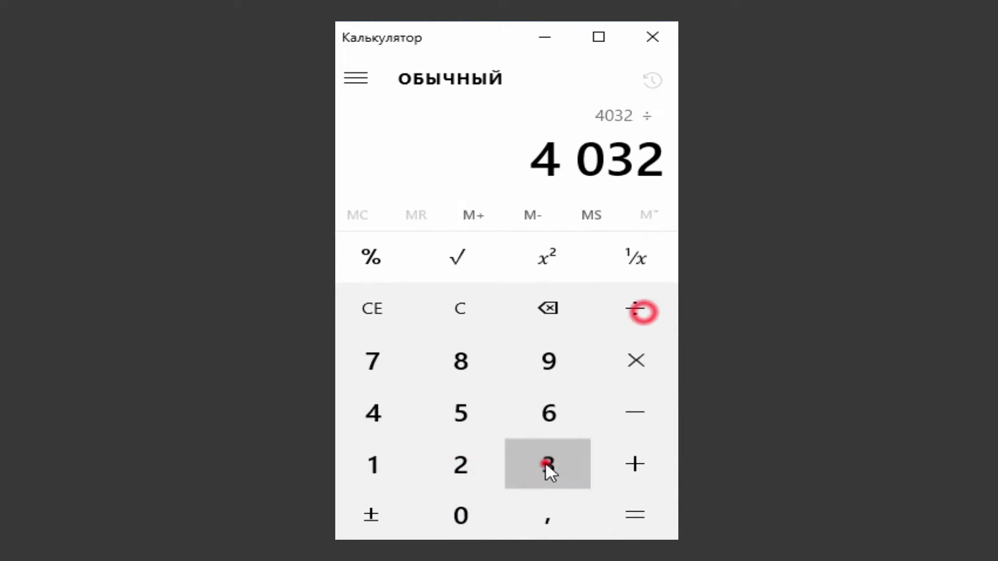
{"action": "left_click", "coordinate": [462, 512]}
{"action": "left_click", "coordinate": [454, 468]}
{"action": "left_click", "coordinate": [379, 414]}
{"action": "left_click", "coordinate": [619, 492]}
Divide 1920 by 1.333 to get the matching render height of 1440.
{"action": "left_click", "coordinate": [372, 464]}
{"action": "left_click", "coordinate": [535, 375]}
{"action": "left_click", "coordinate": [453, 477]}
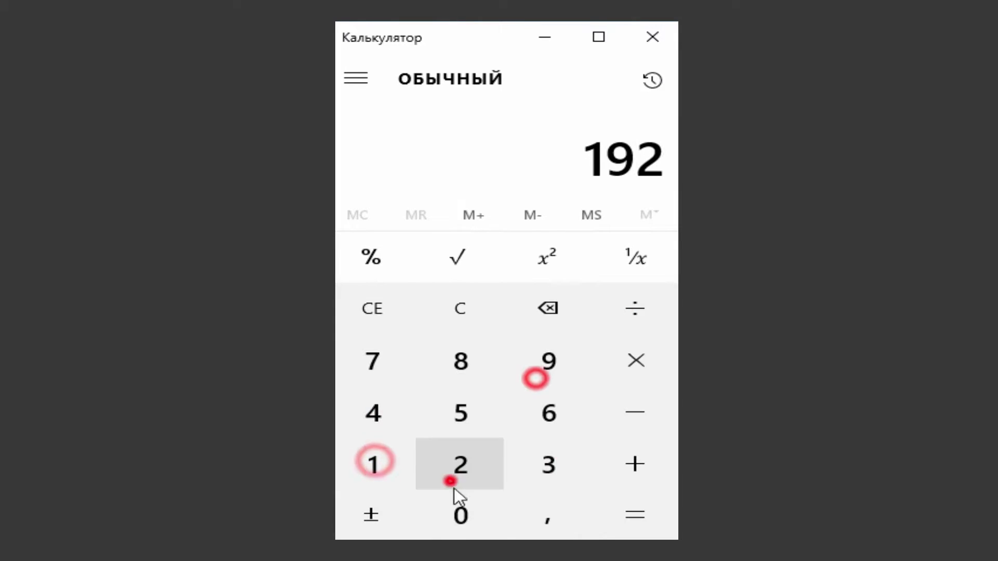
{"action": "left_click", "coordinate": [457, 524]}
{"action": "left_click", "coordinate": [625, 317]}
{"action": "left_click", "coordinate": [380, 476]}
{"action": "left_click", "coordinate": [546, 513]}
{"action": "left_click", "coordinate": [550, 465]}
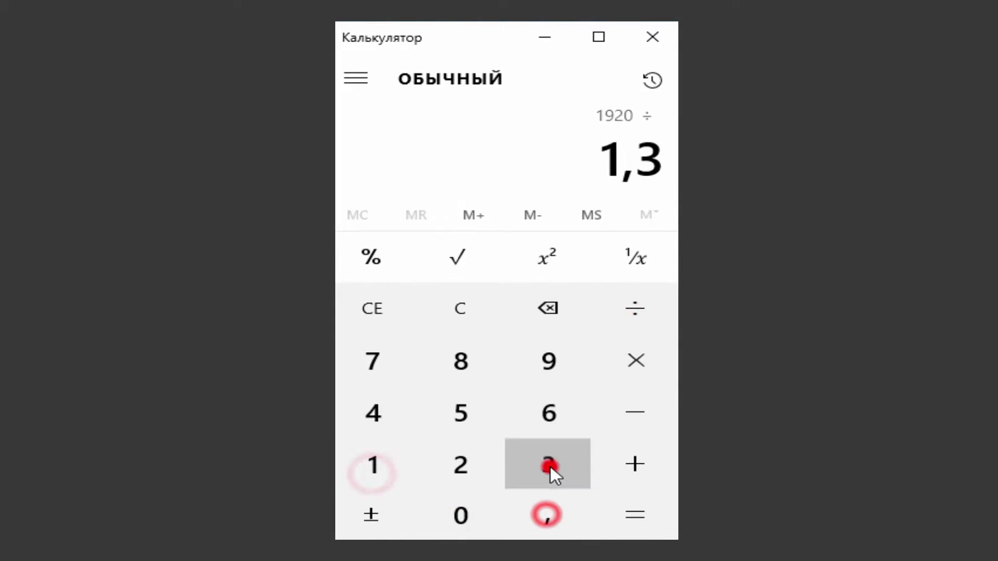
{"action": "left_click", "coordinate": [550, 465]}
{"action": "left_click", "coordinate": [636, 530]}
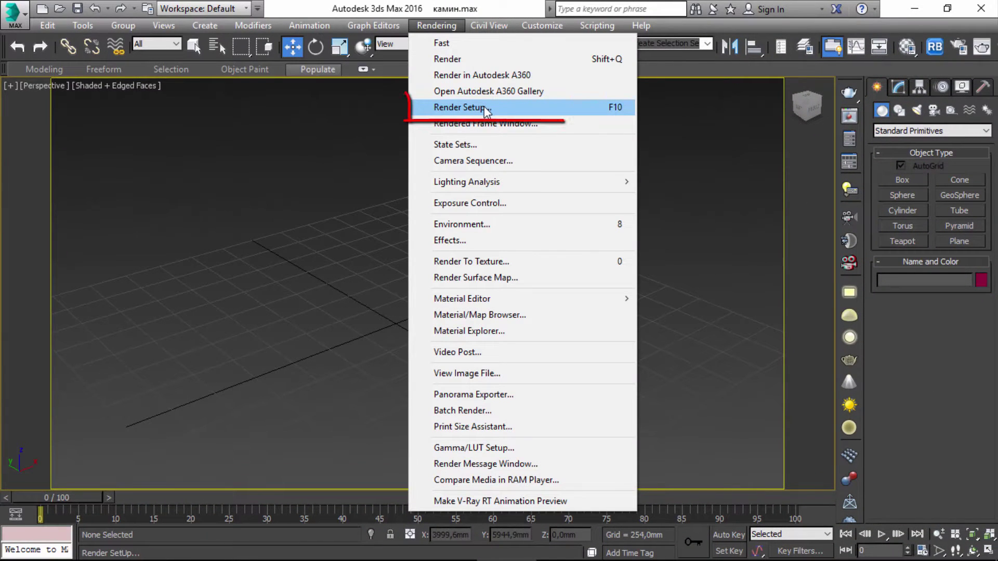
Load room photo 2491499 as the perspective viewport background via Render Setup.
{"action": "left_click", "coordinate": [484, 108]}
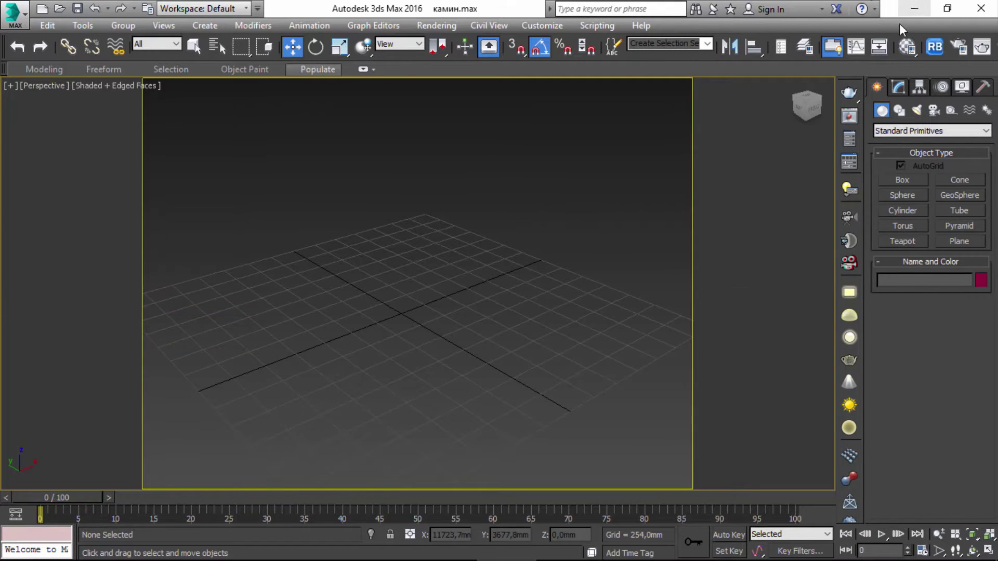
{"action": "left_click", "coordinate": [914, 9]}
{"action": "mouse_move", "coordinate": [484, 178]}
{"action": "left_mouse_down"}
{"action": "mouse_move", "coordinate": [503, 555]}
{"action": "mouse_move", "coordinate": [431, 359]}
{"action": "left_mouse_up"}
{"action": "left_click", "coordinate": [462, 322]}
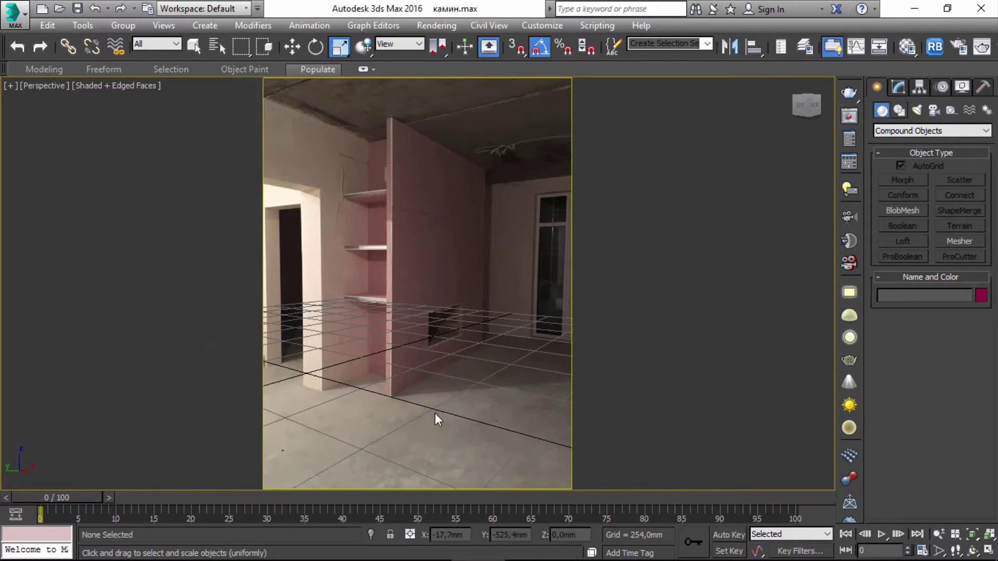
Orbit and pan so the ground grid matches the photo's floor, with the photo filling the viewport.
{"action": "middle_click_drag", "start_coordinate": [434, 413], "coordinate": [98, 169], "text": "alt"}
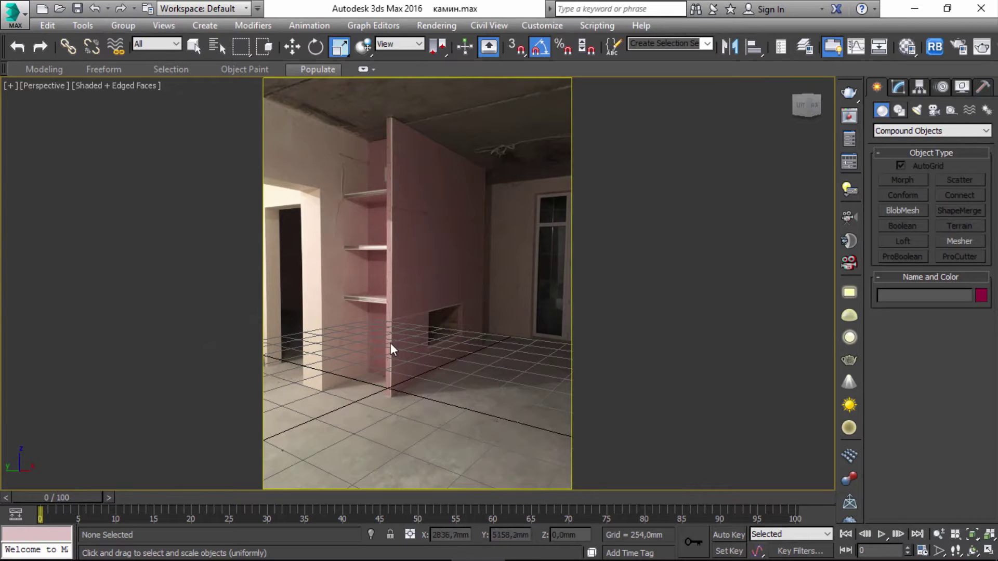
{"action": "left_click", "coordinate": [44, 85]}
{"action": "left_click", "coordinate": [42, 335]}
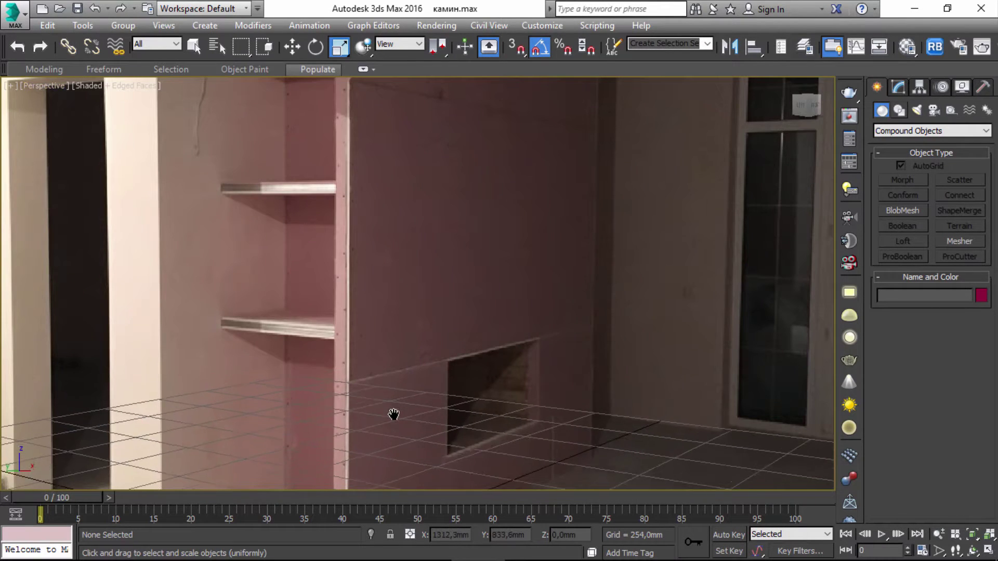
{"action": "middle_click_drag", "start_coordinate": [394, 415], "coordinate": [414, 419]}
{"action": "left_click", "coordinate": [44, 85]}
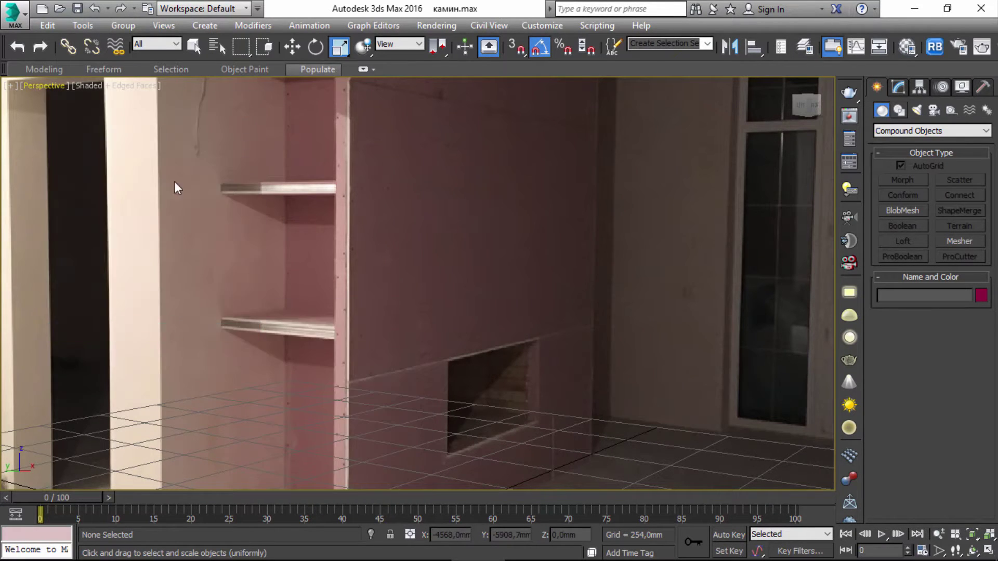
{"action": "key", "text": "shift+f"}
Save the aligned perspective view, then try a few viewport drags and undo one.
{"action": "left_click", "coordinate": [50, 84]}
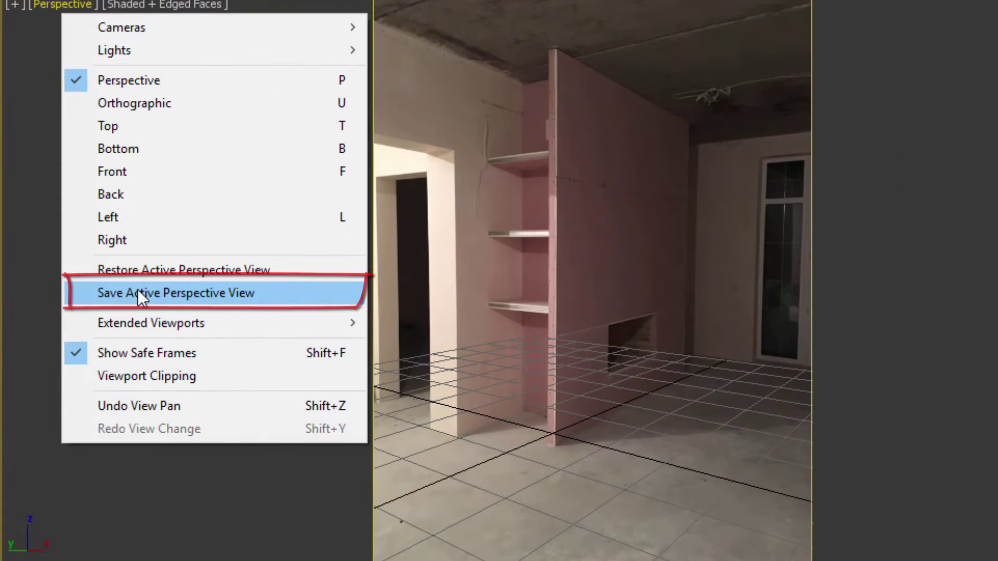
{"action": "left_click", "coordinate": [139, 293]}
{"action": "mouse_move", "coordinate": [430, 489]}
{"action": "left_mouse_down"}
{"action": "mouse_move", "coordinate": [583, 405]}
{"action": "mouse_move", "coordinate": [771, 412]}
{"action": "left_mouse_up"}
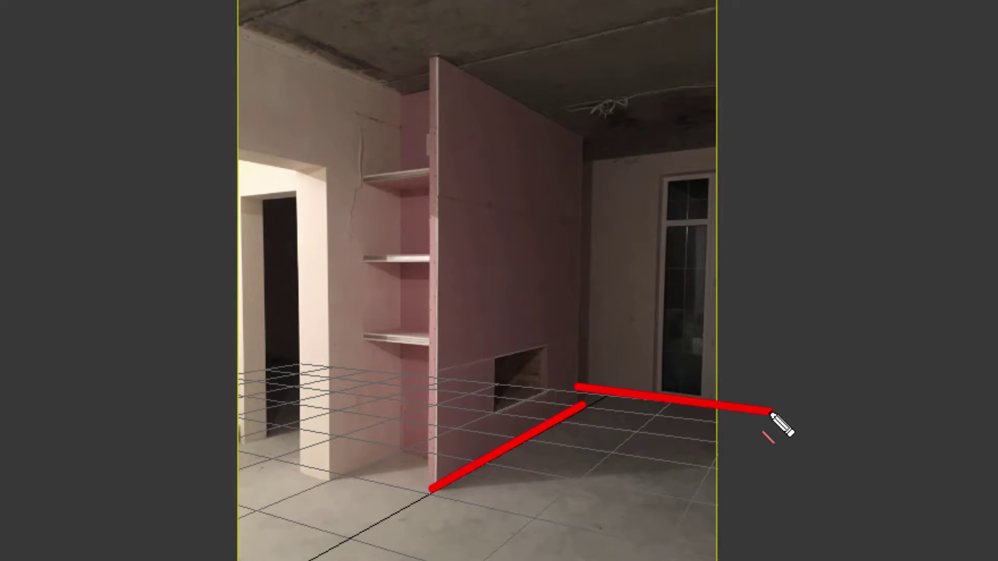
{"action": "left_click_drag", "start_coordinate": [320, 479], "coordinate": [544, 393]}
{"action": "key", "text": "ctrl+z"}
{"action": "left_click_drag", "start_coordinate": [322, 482], "coordinate": [320, 178]}
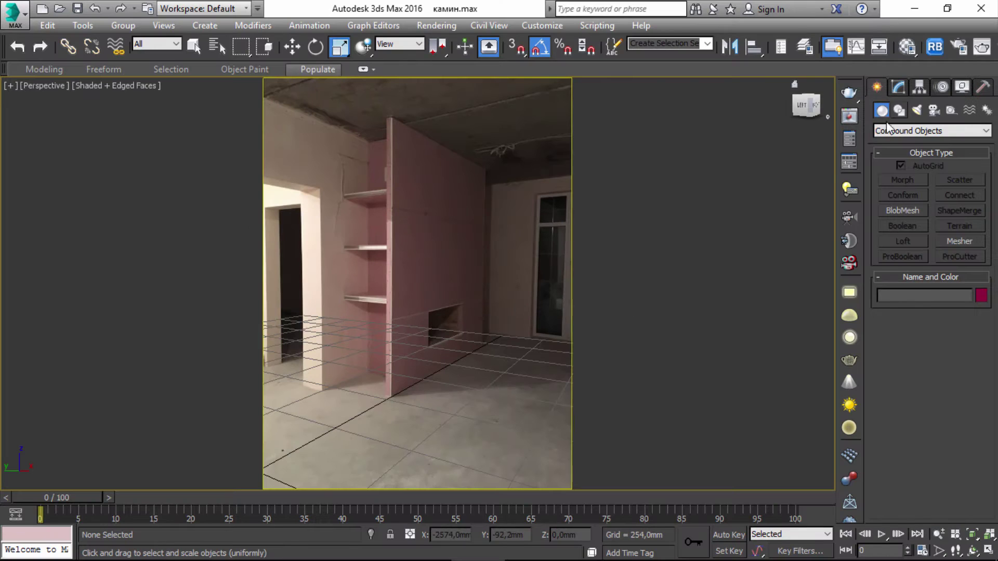
Draw the yellow wall box, a red box to its right, and a third box in front.
{"action": "left_click", "coordinate": [930, 131]}
{"action": "left_click", "coordinate": [899, 151]}
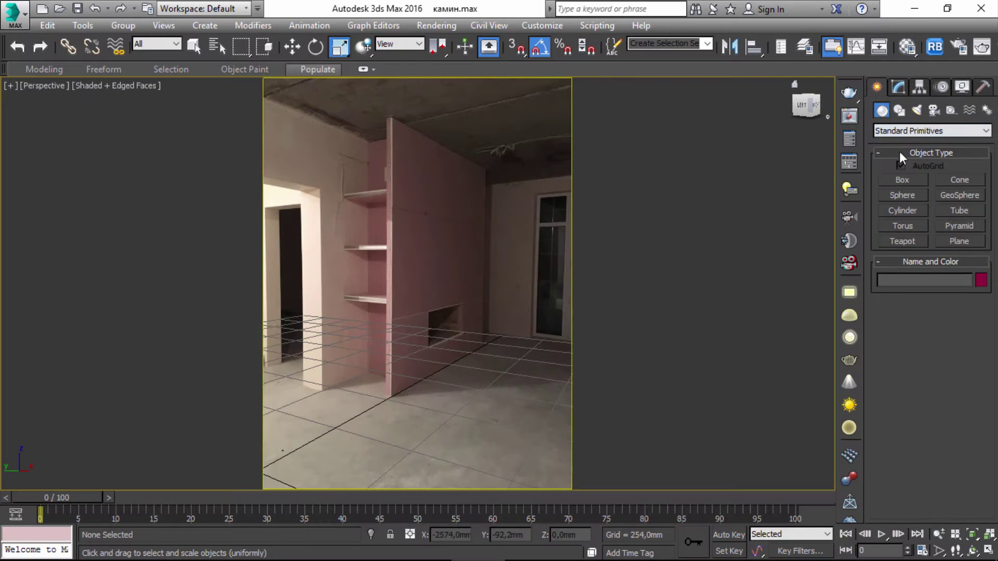
{"action": "left_click", "coordinate": [903, 180]}
{"action": "left_click_drag", "start_coordinate": [391, 399], "coordinate": [474, 348]}
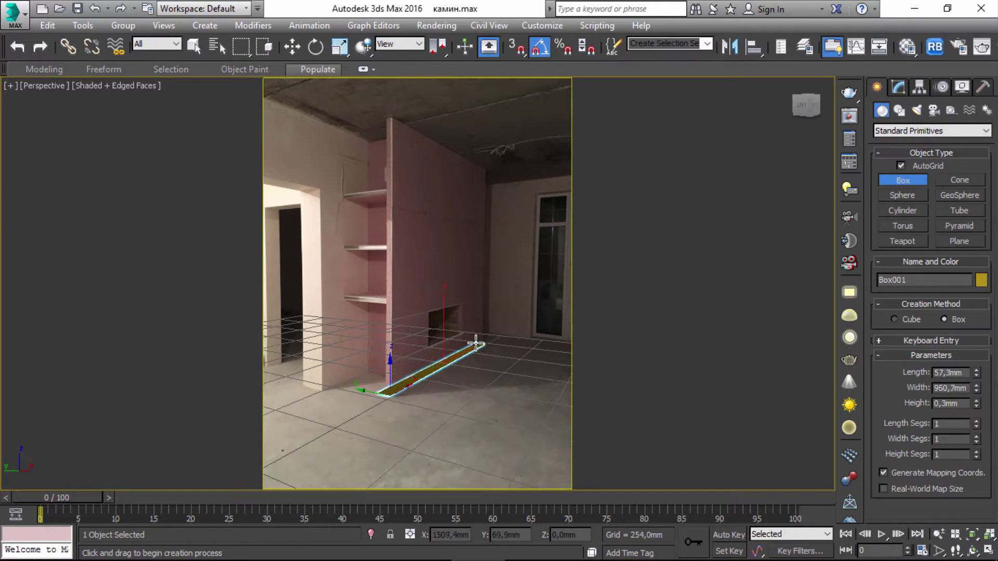
{"action": "left_click", "coordinate": [532, 338]}
{"action": "left_click_drag", "start_coordinate": [532, 337], "coordinate": [489, 332]}
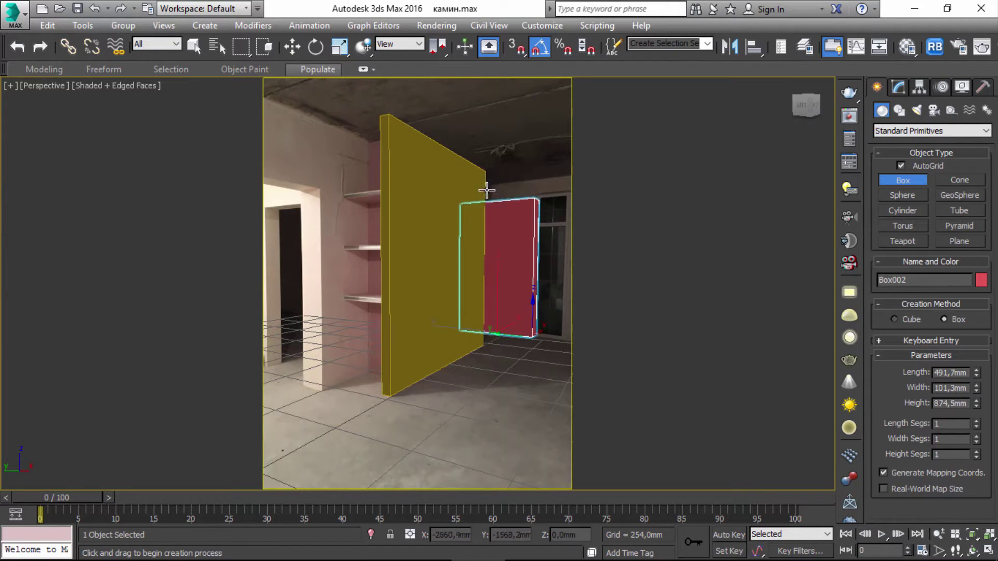
{"action": "left_click", "coordinate": [368, 369]}
{"action": "mouse_move", "coordinate": [368, 369]}
{"action": "left_mouse_down"}
{"action": "mouse_move", "coordinate": [463, 296]}
{"action": "mouse_move", "coordinate": [468, 278]}
{"action": "left_mouse_up"}
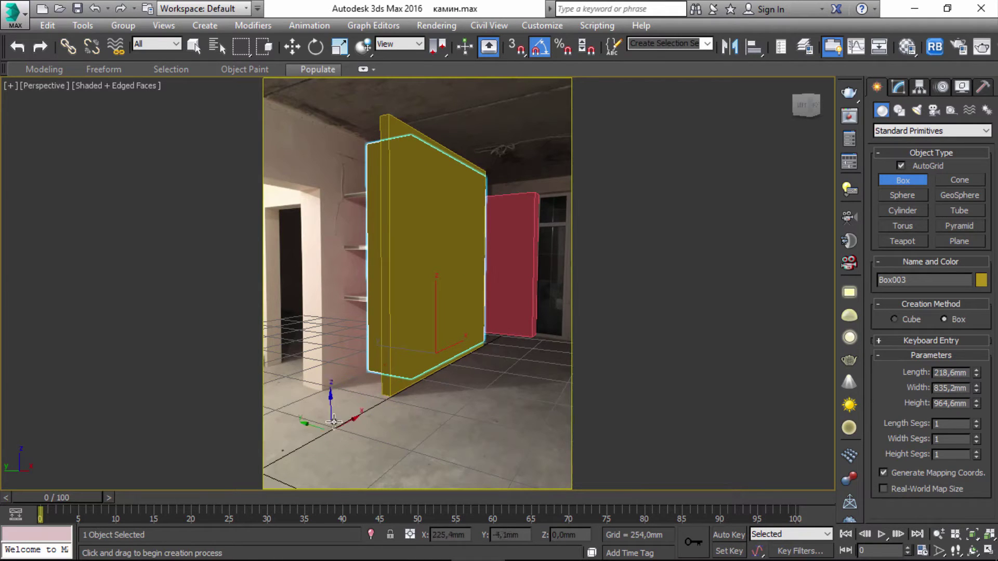
{"action": "key", "text": "w"}
Draw a thin blue shelf box on the wall's side with AutoGrid, widened to 229.7mm.
{"action": "left_click", "coordinate": [904, 180]}
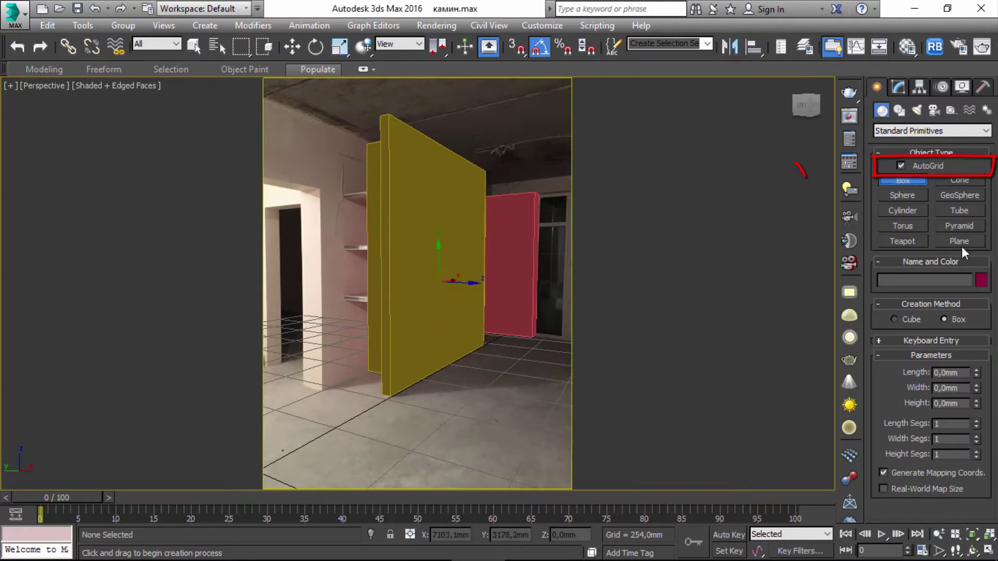
{"action": "left_click_drag", "start_coordinate": [370, 295], "coordinate": [420, 298]}
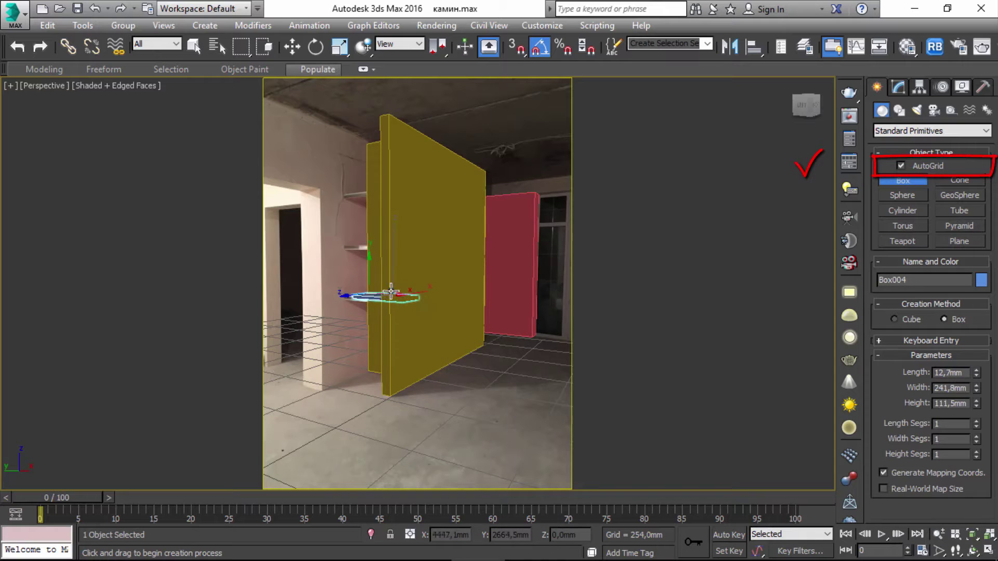
{"action": "left_click", "coordinate": [293, 47]}
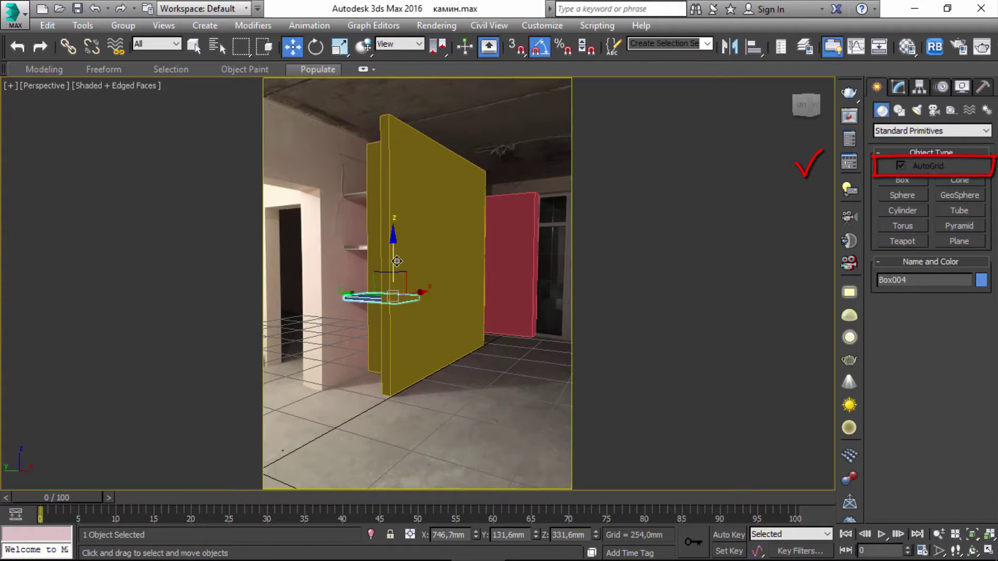
{"action": "middle_click_drag", "start_coordinate": [452, 339], "coordinate": [400, 296], "text": "alt"}
{"action": "left_click", "coordinate": [898, 87]}
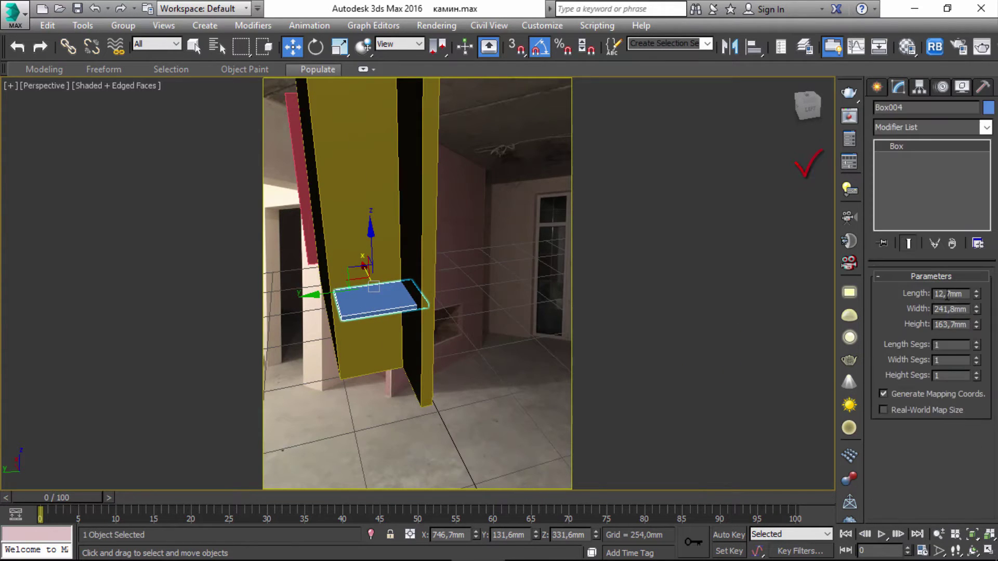
{"action": "left_click_drag", "start_coordinate": [972, 314], "coordinate": [971, 306]}
{"action": "left_click_drag", "start_coordinate": [314, 295], "coordinate": [305, 296]}
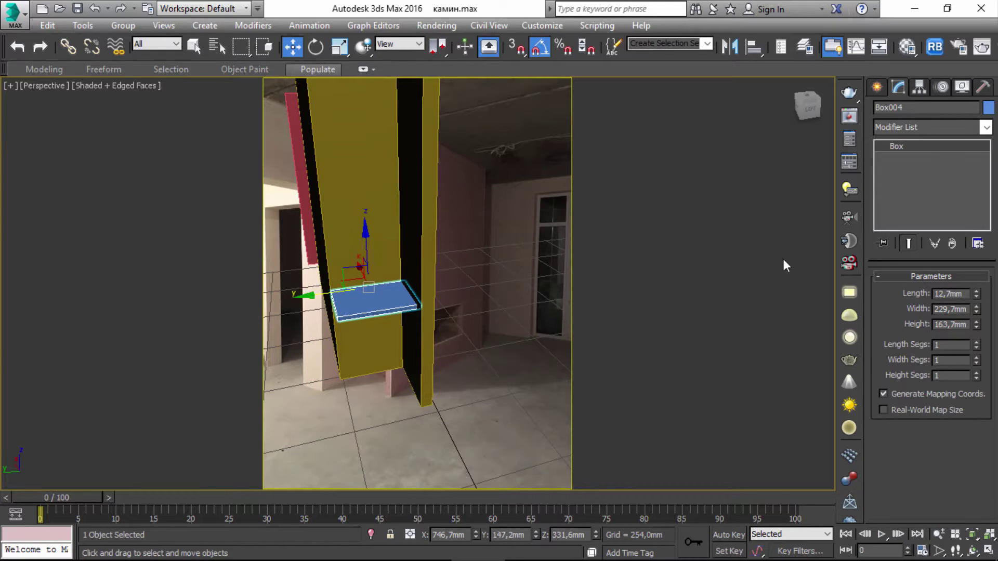
Shift-clone the shelf upward into three stacked shelves from the saved perspective view.
{"action": "left_click", "coordinate": [42, 86]}
{"action": "left_click", "coordinate": [101, 277]}
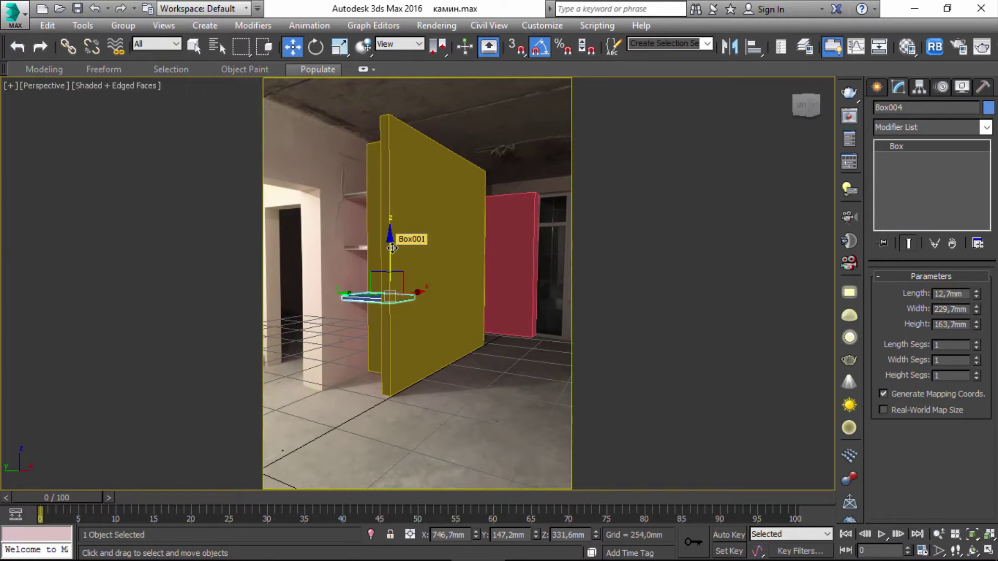
{"action": "left_click_drag", "start_coordinate": [391, 247], "coordinate": [392, 198], "text": "shift"}
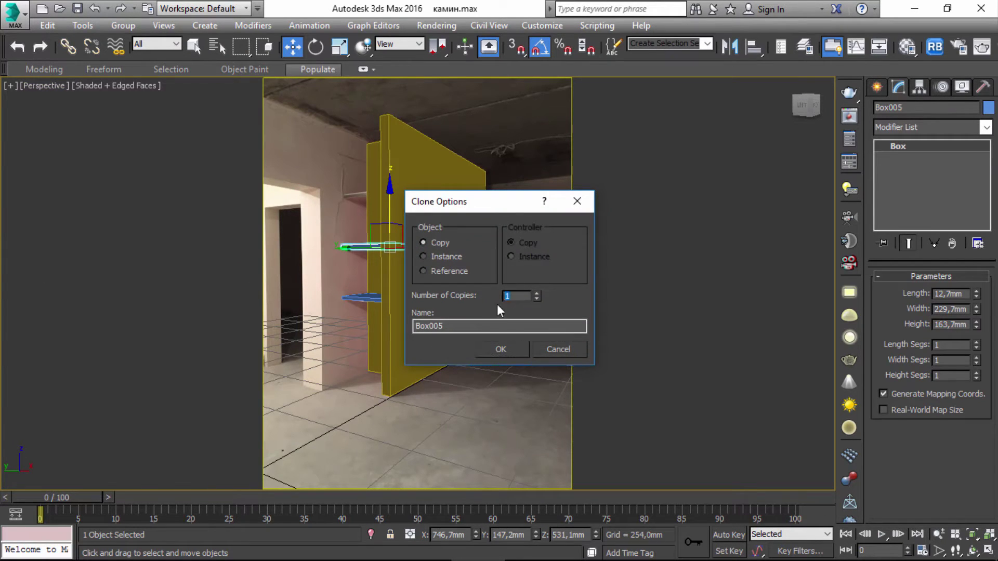
{"action": "key", "text": "Return"}
{"action": "key", "text": "ctrl+d"}
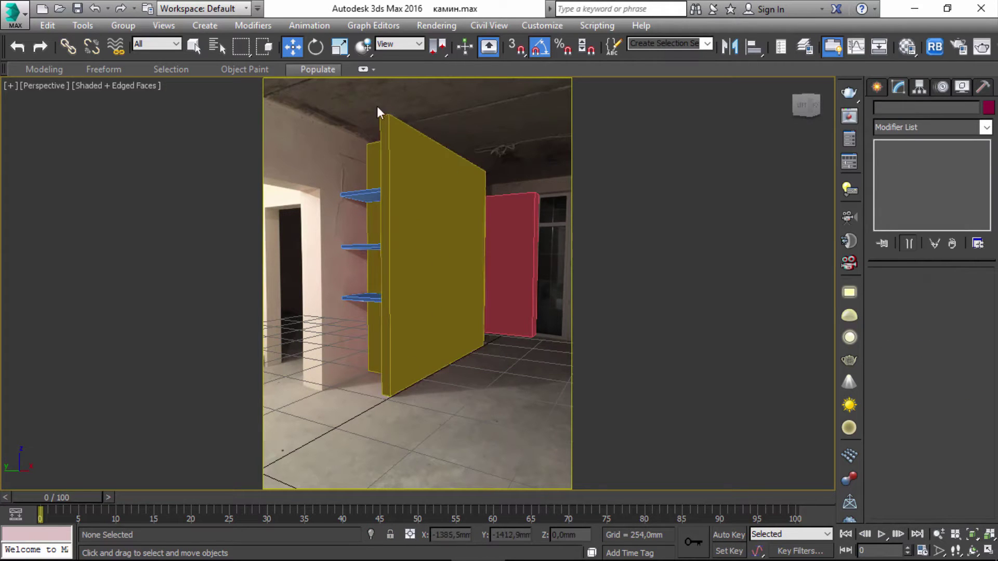
Draw a teal box beside the shelves.
{"action": "left_click", "coordinate": [876, 87]}
{"action": "left_click", "coordinate": [903, 180]}
{"action": "mouse_move", "coordinate": [291, 383]}
{"action": "left_mouse_down"}
{"action": "mouse_move", "coordinate": [424, 336]}
{"action": "mouse_move", "coordinate": [439, 318]}
{"action": "left_mouse_up"}
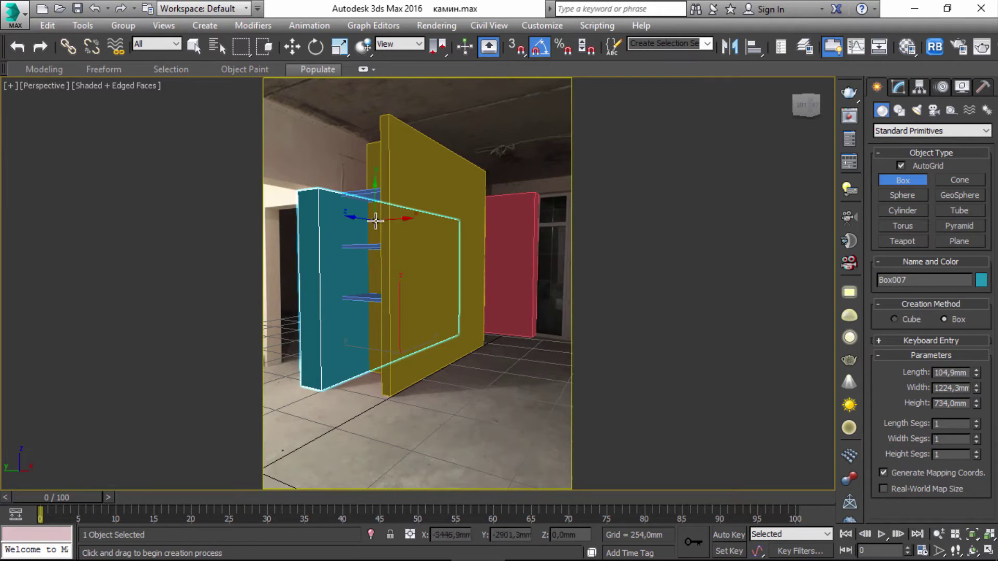
{"action": "mouse_move", "coordinate": [337, 177]}
{"action": "middle_mouse_down", "text": "alt"}
{"action": "mouse_move", "coordinate": [350, 200]}
{"action": "mouse_move", "coordinate": [347, 287]}
{"action": "middle_mouse_up", "text": "alt"}
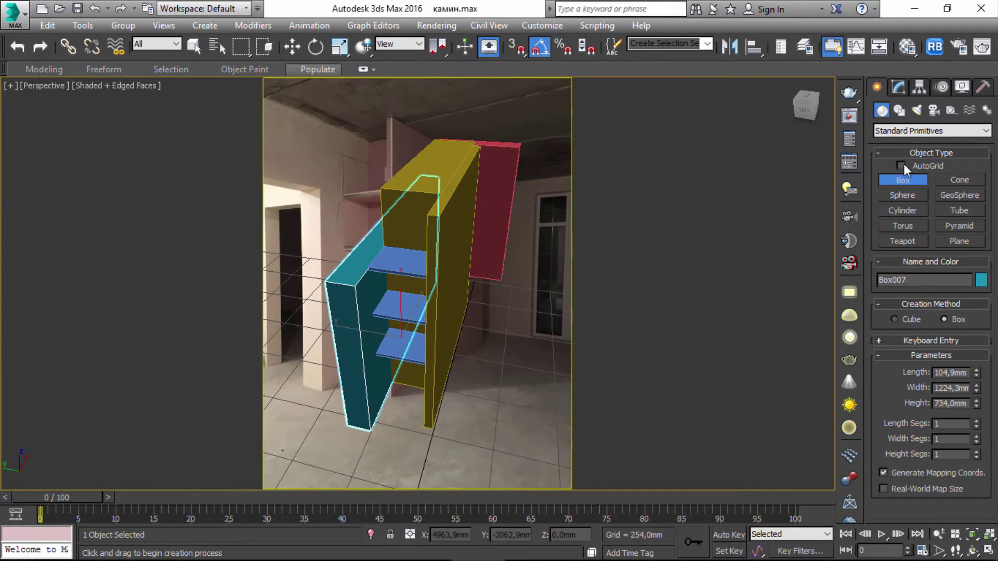
Convert the teal box to editable poly and extrude its top face upward.
{"action": "right_click", "coordinate": [368, 267]}
{"action": "left_click", "coordinate": [543, 489]}
{"action": "key", "text": "4"}
{"action": "left_click", "coordinate": [368, 268]}
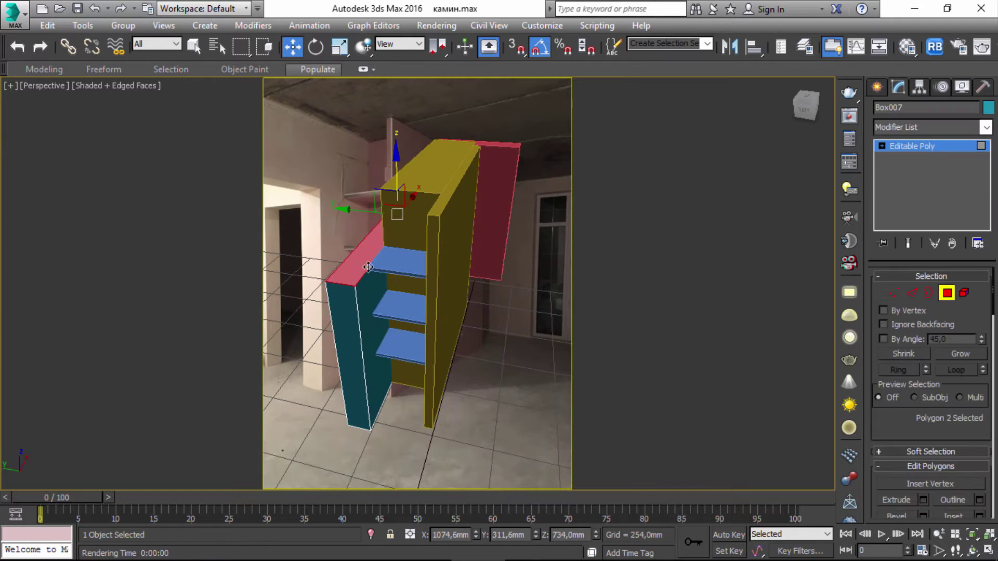
{"action": "scroll", "coordinate": [930, 389], "scroll_direction": "down", "scroll_amount": 4}
{"action": "left_click", "coordinate": [897, 412]}
{"action": "left_click_drag", "start_coordinate": [374, 265], "coordinate": [376, 248]}
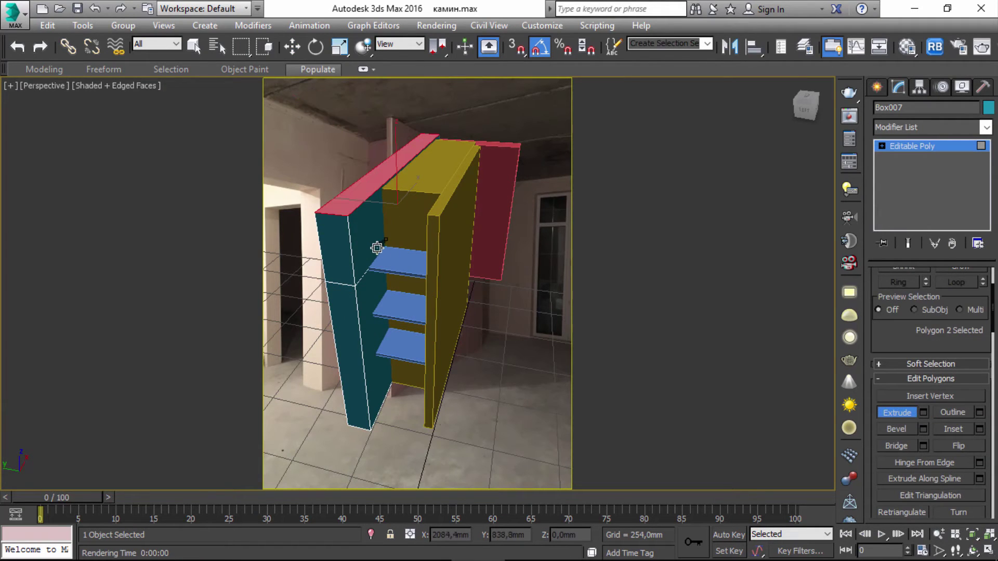
{"action": "scroll", "coordinate": [358, 239], "scroll_direction": "up", "scroll_amount": 3}
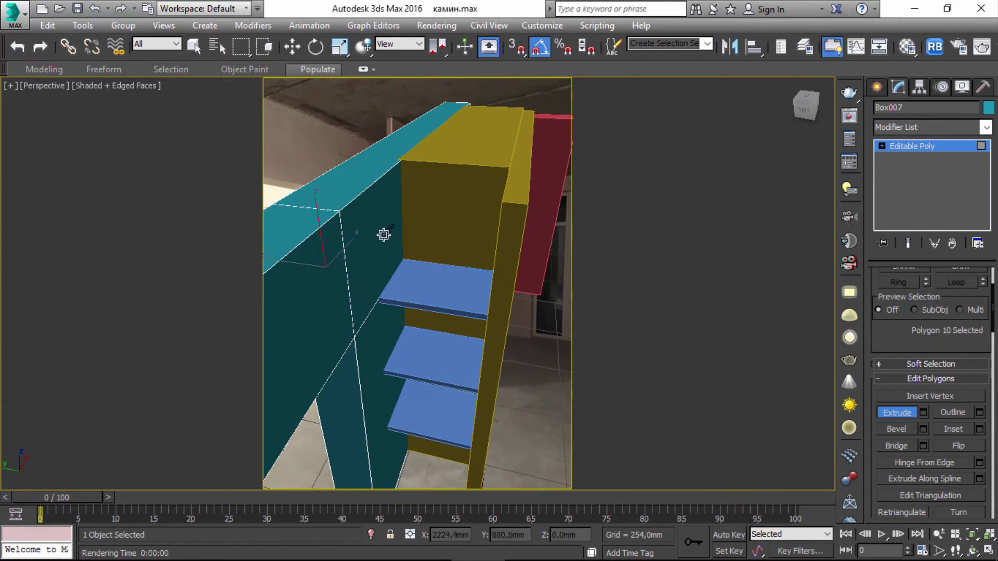
{"action": "scroll", "coordinate": [383, 240], "scroll_direction": "down", "scroll_amount": 3}
{"action": "mouse_move", "coordinate": [382, 240]}
{"action": "middle_mouse_down", "text": "alt"}
{"action": "mouse_move", "coordinate": [173, 105]}
{"action": "mouse_move", "coordinate": [474, 194]}
{"action": "middle_mouse_up", "text": "alt"}
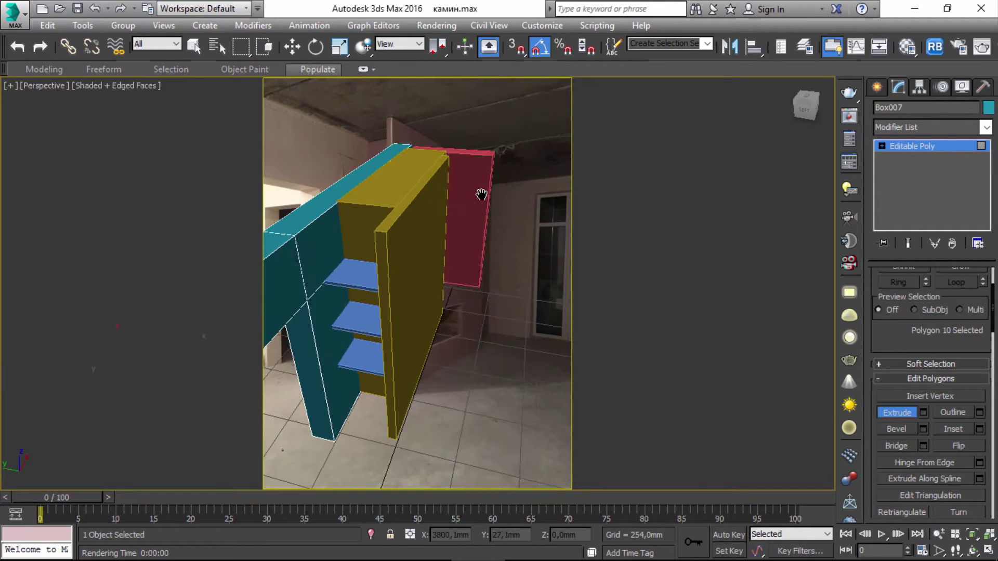
{"action": "scroll", "coordinate": [283, 208], "scroll_direction": "up", "scroll_amount": 4}
Convert the red box to editable poly.
{"action": "left_click", "coordinate": [520, 232]}
{"action": "left_click", "coordinate": [877, 87]}
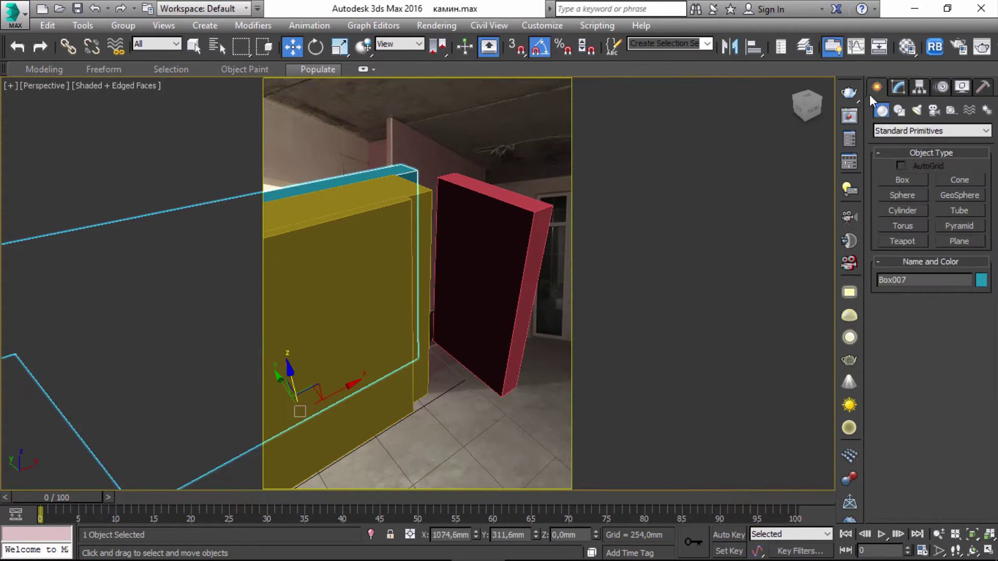
{"action": "right_click", "coordinate": [457, 258]}
{"action": "left_click", "coordinate": [640, 408]}
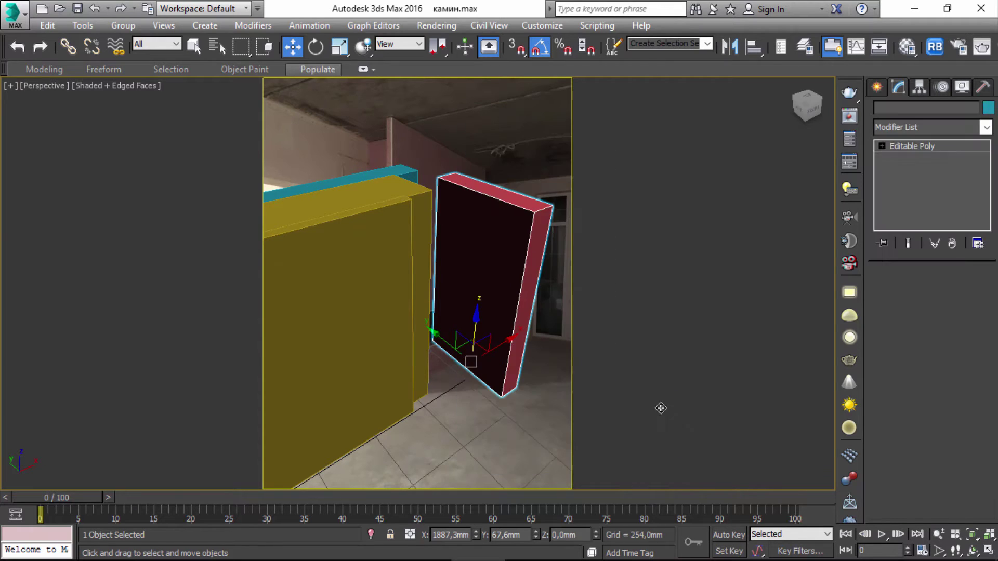
{"action": "middle_click_drag", "start_coordinate": [520, 312], "coordinate": [561, 301], "text": "alt"}
Extrude the red box's top face, then orbit out to view the whole room.
{"action": "left_click", "coordinate": [946, 292]}
{"action": "left_click", "coordinate": [476, 196]}
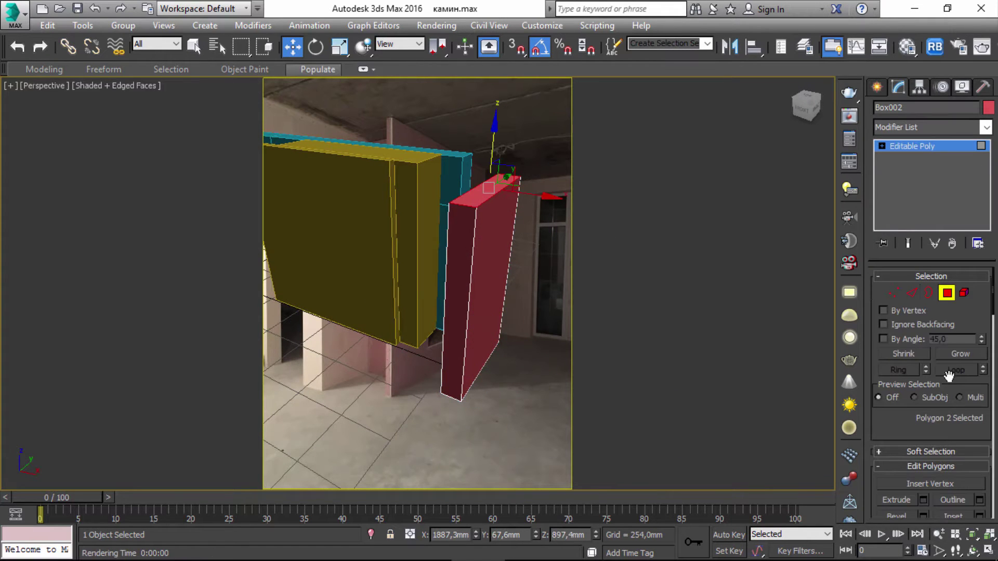
{"action": "left_click_drag", "start_coordinate": [948, 375], "coordinate": [949, 309]}
{"action": "left_click", "coordinate": [897, 434]}
{"action": "middle_click_drag", "start_coordinate": [473, 194], "coordinate": [542, 186], "text": "alt"}
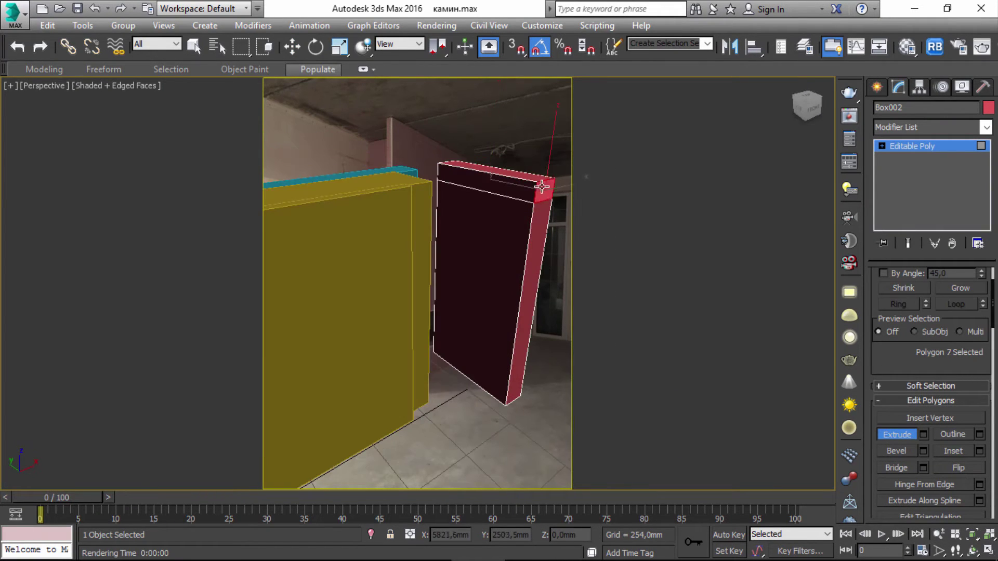
{"action": "scroll", "coordinate": [456, 116], "scroll_direction": "down", "scroll_amount": 5}
{"action": "middle_click_drag", "start_coordinate": [456, 116], "coordinate": [494, 241], "text": "alt"}
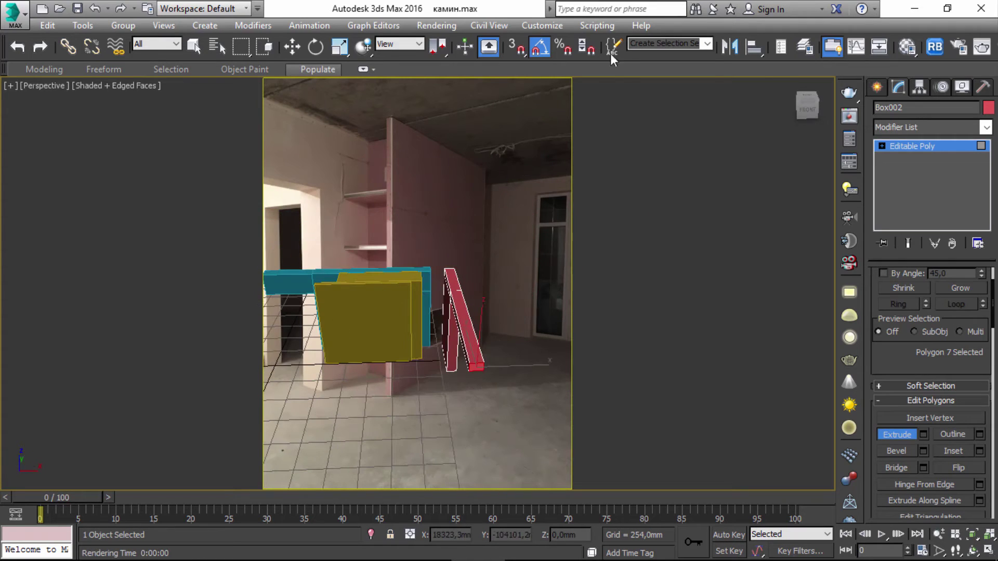
Restore the saved perspective view and turn on AutoGrid for new boxes, cancelling a trial box.
{"action": "key", "text": "w"}
{"action": "left_click", "coordinate": [42, 85]}
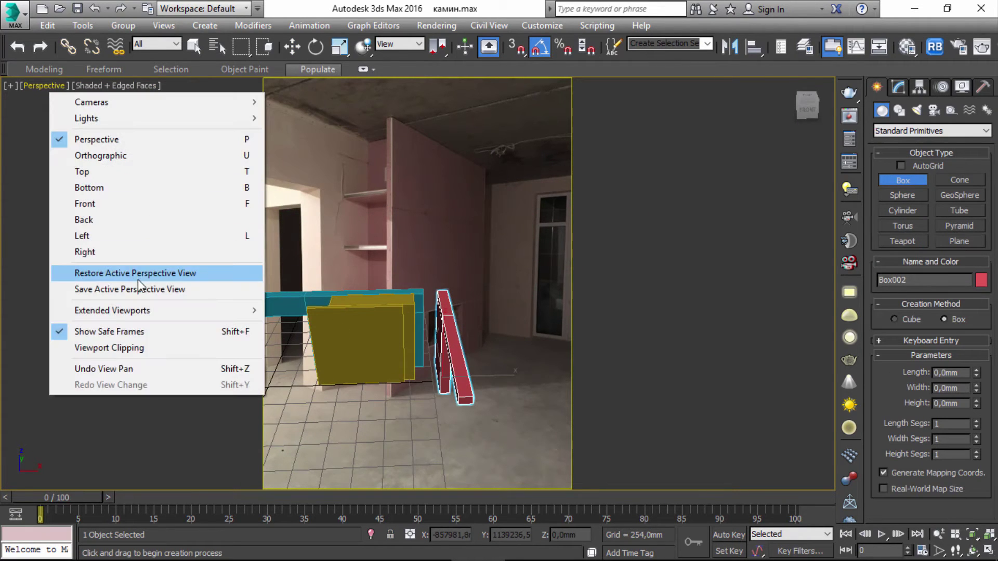
{"action": "left_click", "coordinate": [104, 269]}
{"action": "middle_click_drag", "start_coordinate": [649, 234], "coordinate": [579, 287], "text": "alt"}
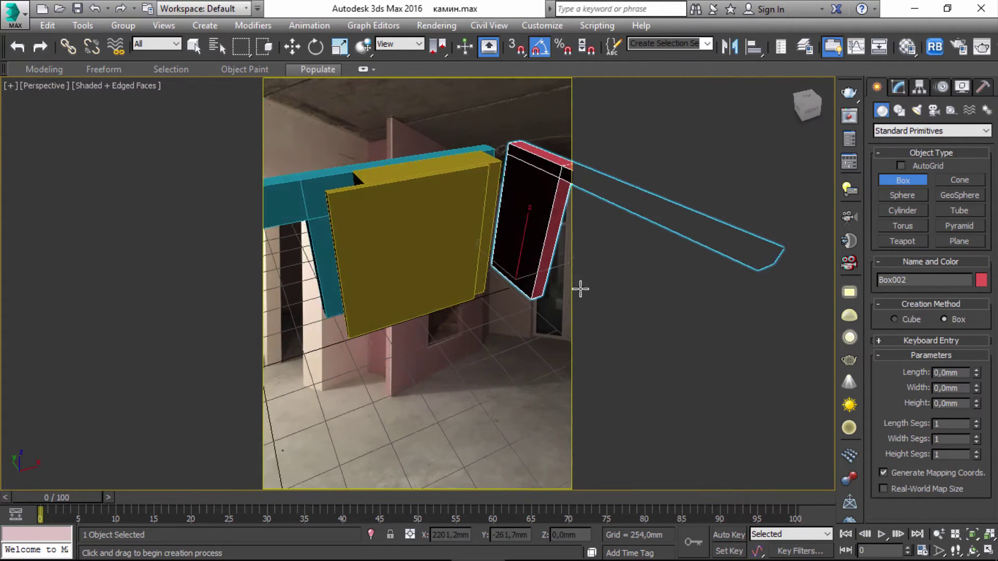
{"action": "left_click", "coordinate": [901, 165]}
{"action": "left_click_drag", "start_coordinate": [387, 164], "coordinate": [519, 148]}
{"action": "right_click", "coordinate": [628, 120]}
Draw a flat green slab spanning over the wall panels.
{"action": "scroll", "coordinate": [629, 120], "scroll_direction": "up", "scroll_amount": 3}
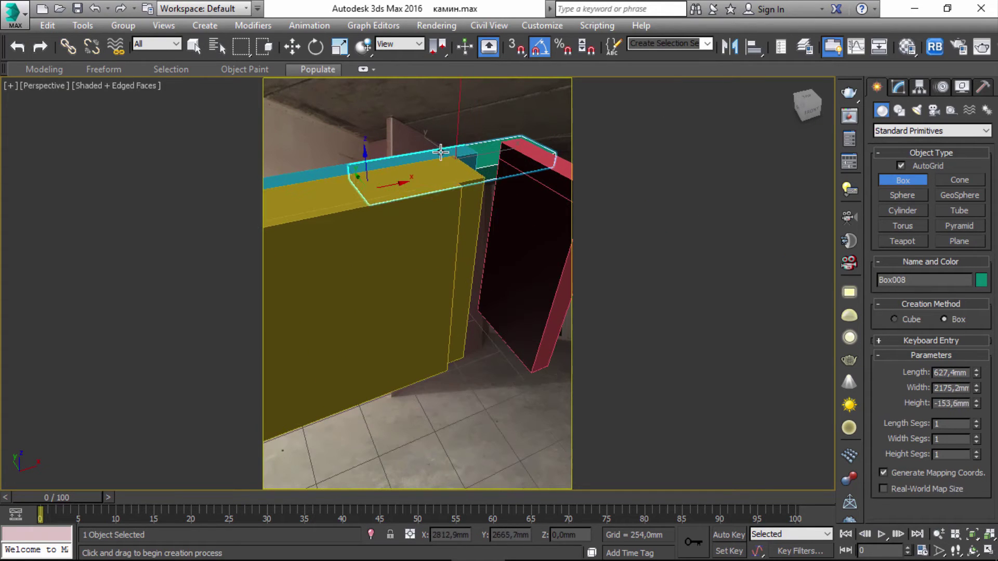
{"action": "left_click_drag", "start_coordinate": [369, 169], "coordinate": [542, 129]}
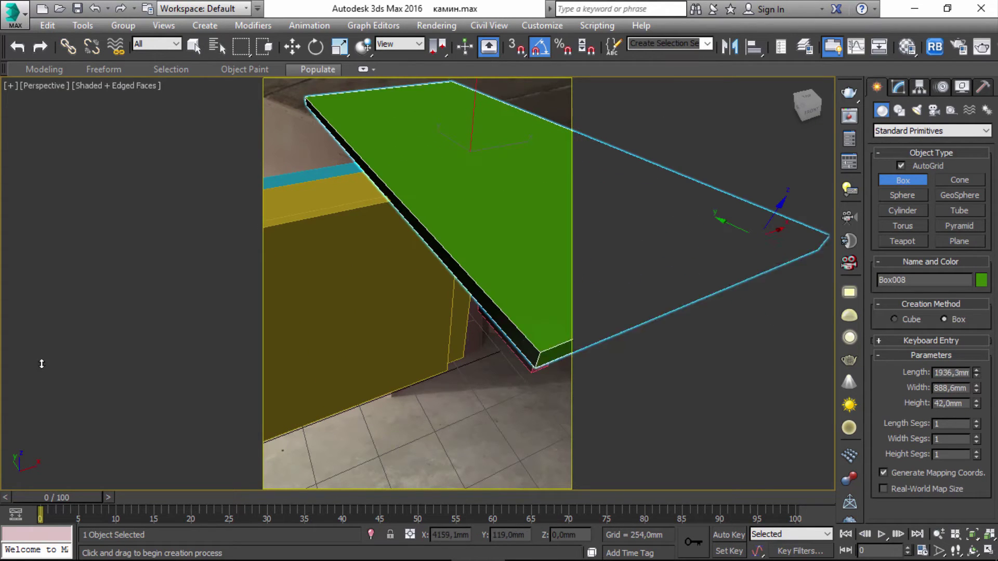
{"action": "left_click", "coordinate": [45, 85]}
{"action": "left_click", "coordinate": [155, 273]}
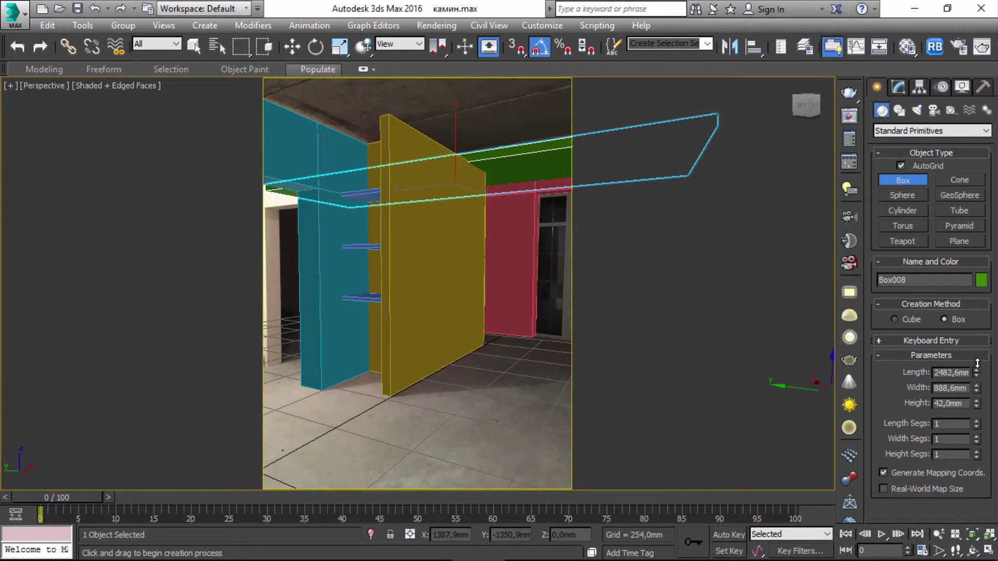
{"action": "left_click_drag", "start_coordinate": [977, 363], "coordinate": [960, 174]}
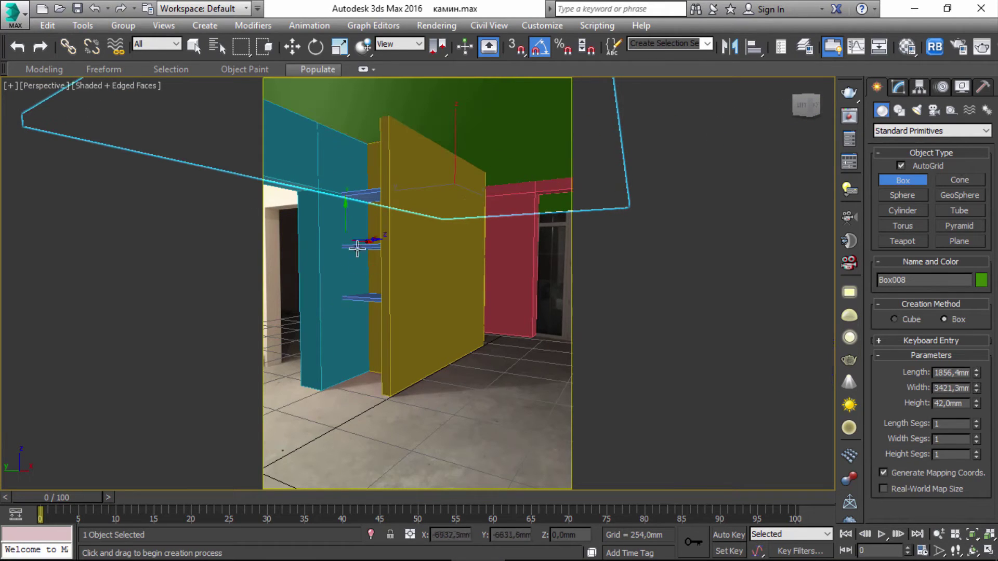
Draw a small upright teal box beside the left doorway.
{"action": "right_click", "coordinate": [279, 363]}
{"action": "left_click_drag", "start_coordinate": [279, 364], "coordinate": [250, 357]}
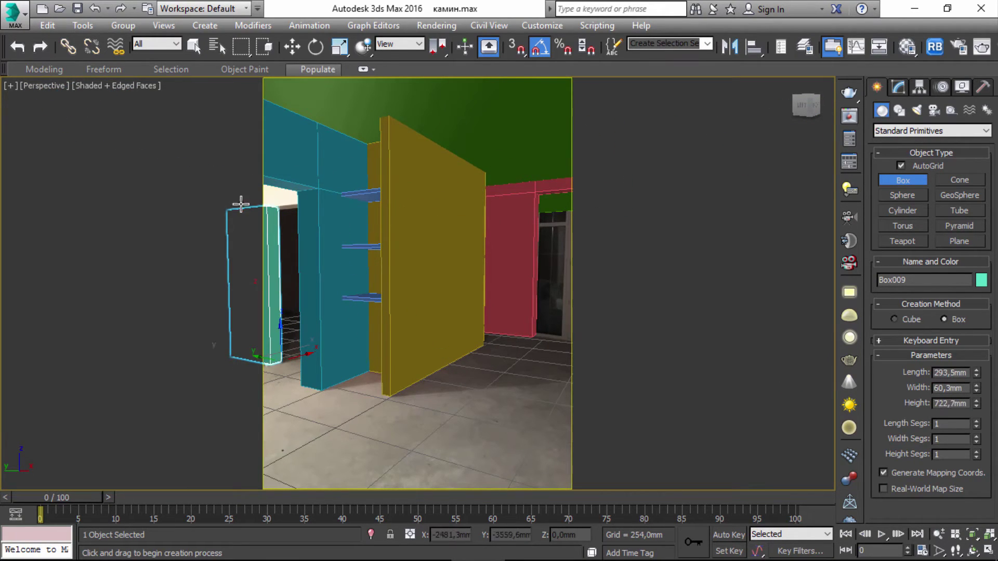
{"action": "mouse_move", "coordinate": [287, 248]}
{"action": "middle_mouse_down", "text": "alt"}
{"action": "mouse_move", "coordinate": [541, 291]}
{"action": "mouse_move", "coordinate": [370, 84]}
{"action": "middle_mouse_up", "text": "alt"}
Convert the small teal box to editable poly and enable polygon extrusion.
{"action": "right_click", "coordinate": [356, 299]}
{"action": "right_click", "coordinate": [533, 307]}
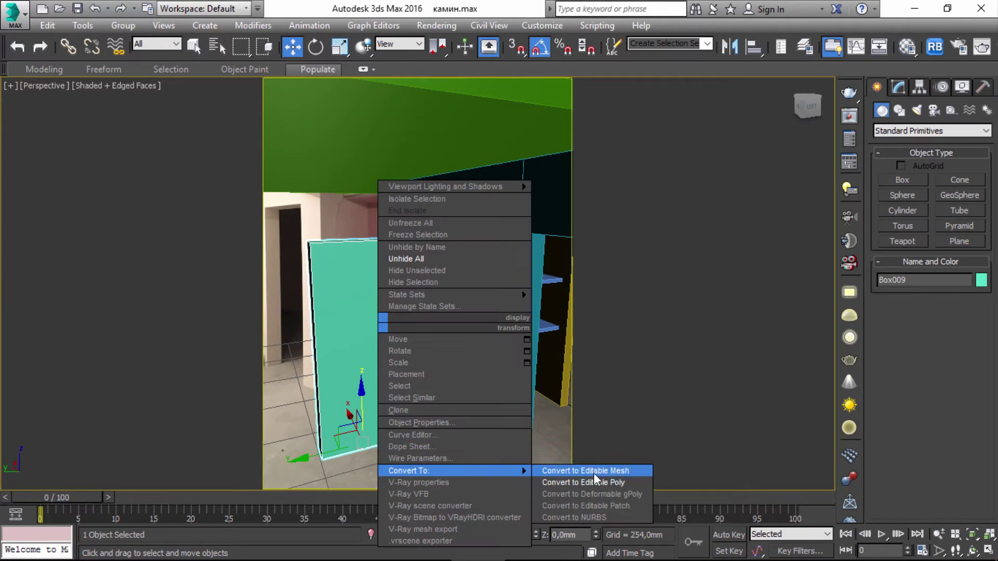
{"action": "left_click", "coordinate": [594, 473]}
{"action": "left_click", "coordinate": [947, 293]}
{"action": "middle_click_drag", "start_coordinate": [676, 338], "coordinate": [717, 346], "text": "alt"}
{"action": "key", "text": "shift+e"}
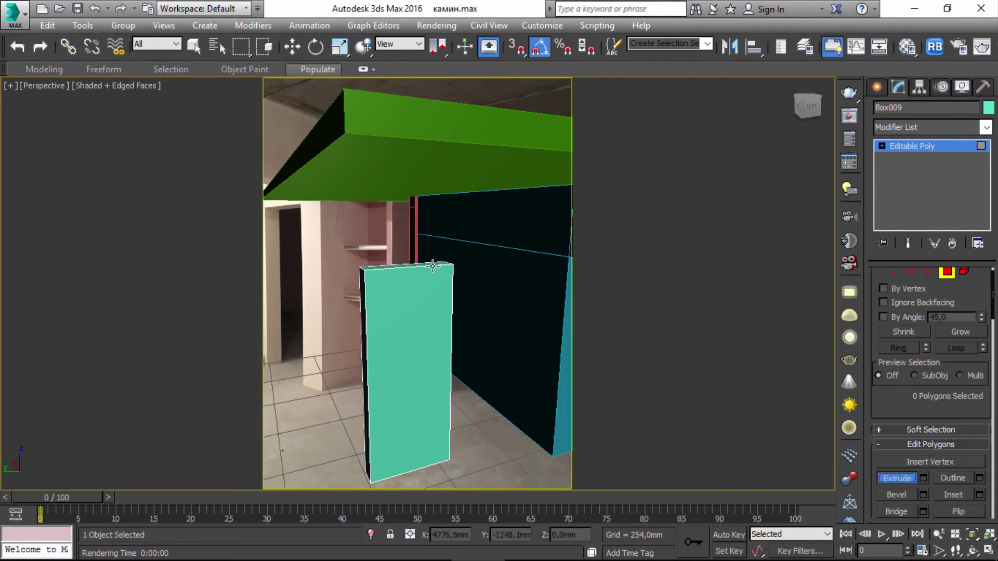
Extrude the top face up into a tall column and a side face across to the cyan block.
{"action": "middle_click_drag", "start_coordinate": [432, 265], "coordinate": [456, 285], "text": "alt"}
{"action": "left_click_drag", "start_coordinate": [456, 286], "coordinate": [423, 232]}
{"action": "middle_click_drag", "start_coordinate": [423, 232], "coordinate": [380, 279], "text": "alt"}
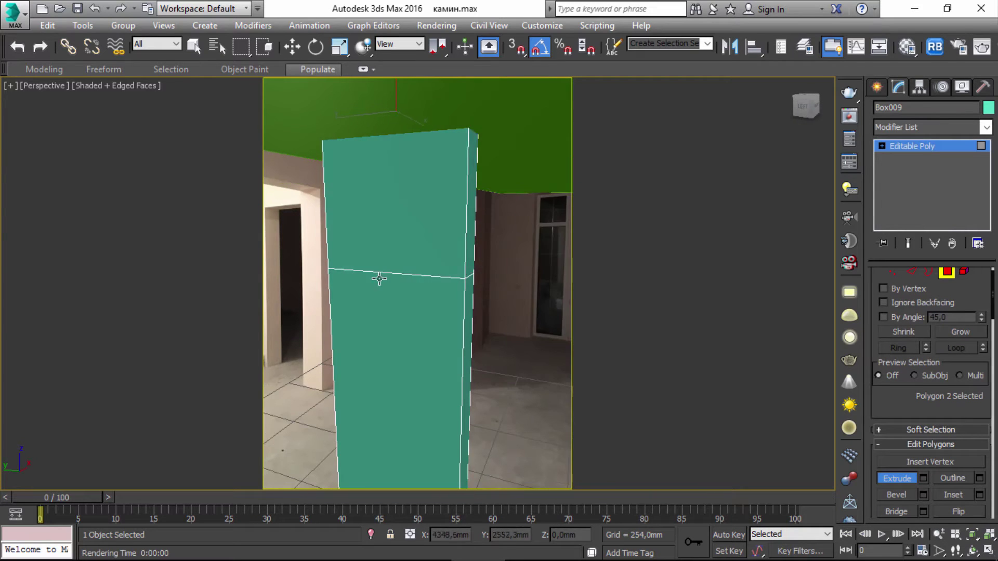
{"action": "left_click_drag", "start_coordinate": [379, 279], "coordinate": [479, 238]}
{"action": "mouse_move", "coordinate": [370, 229]}
{"action": "middle_mouse_down", "text": "alt"}
{"action": "mouse_move", "coordinate": [462, 219]}
{"action": "mouse_move", "coordinate": [444, 196]}
{"action": "mouse_move", "coordinate": [416, 230]}
{"action": "mouse_move", "coordinate": [467, 210]}
{"action": "middle_mouse_up", "text": "alt"}
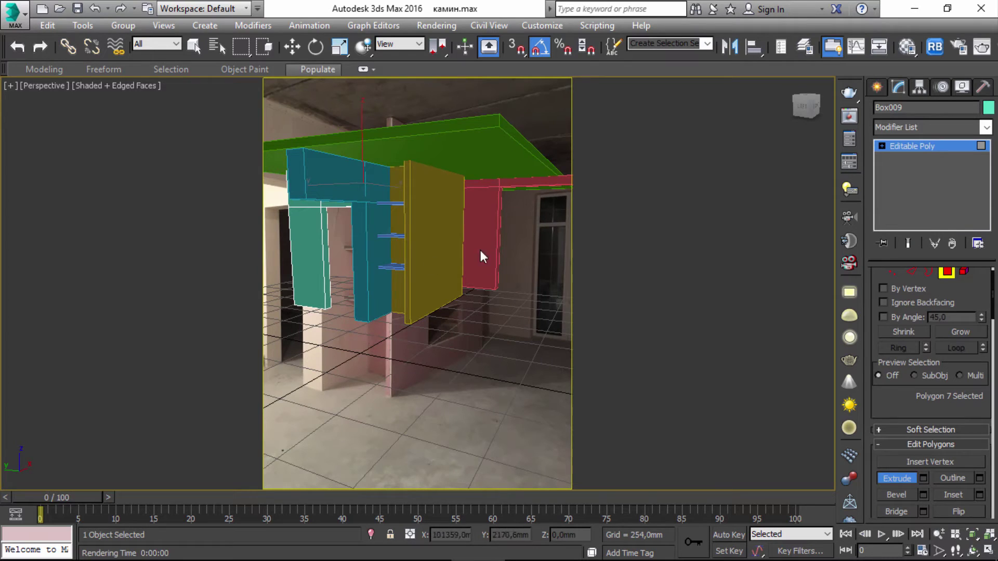
Return to the saved perspective view and draw a large flat floor box under the panels.
{"action": "left_click", "coordinate": [44, 85]}
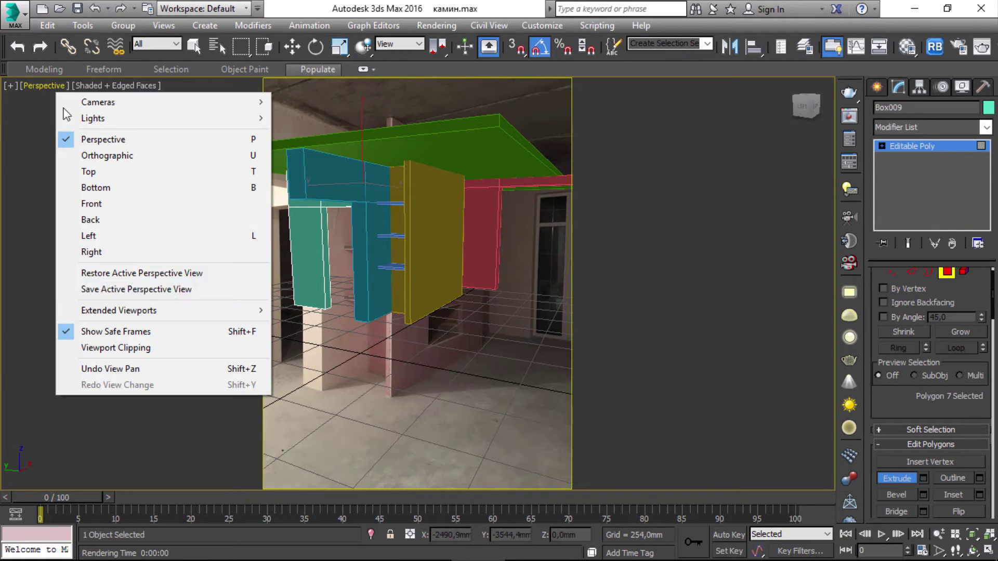
{"action": "left_click", "coordinate": [129, 273]}
{"action": "left_click", "coordinate": [877, 86]}
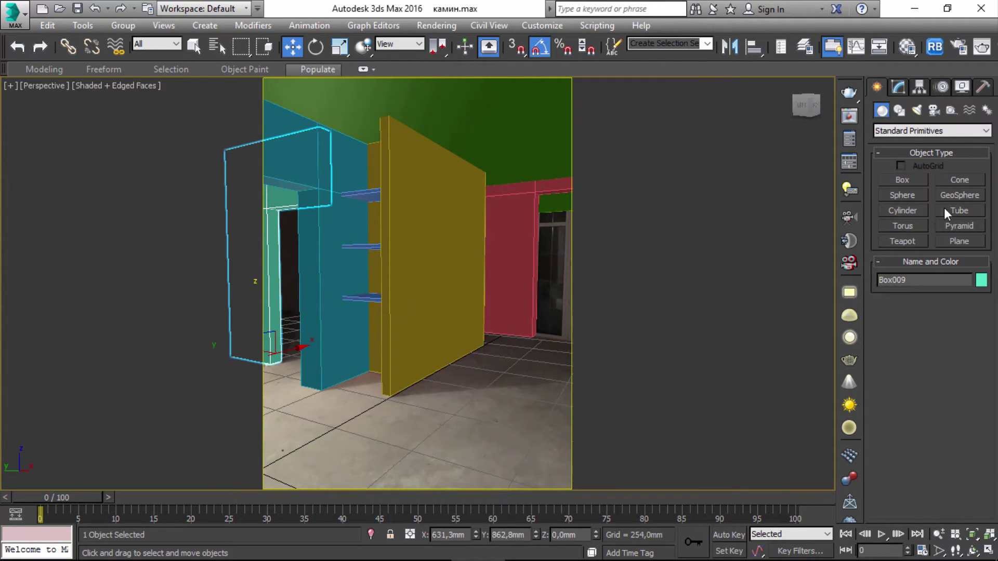
{"action": "left_click", "coordinate": [903, 180]}
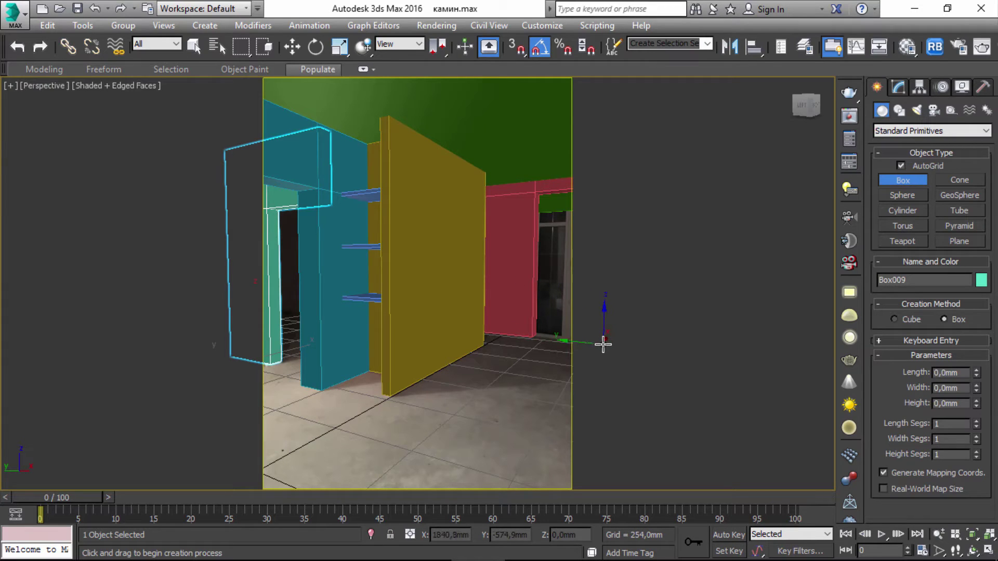
{"action": "left_click_drag", "start_coordinate": [603, 345], "coordinate": [3, 387]}
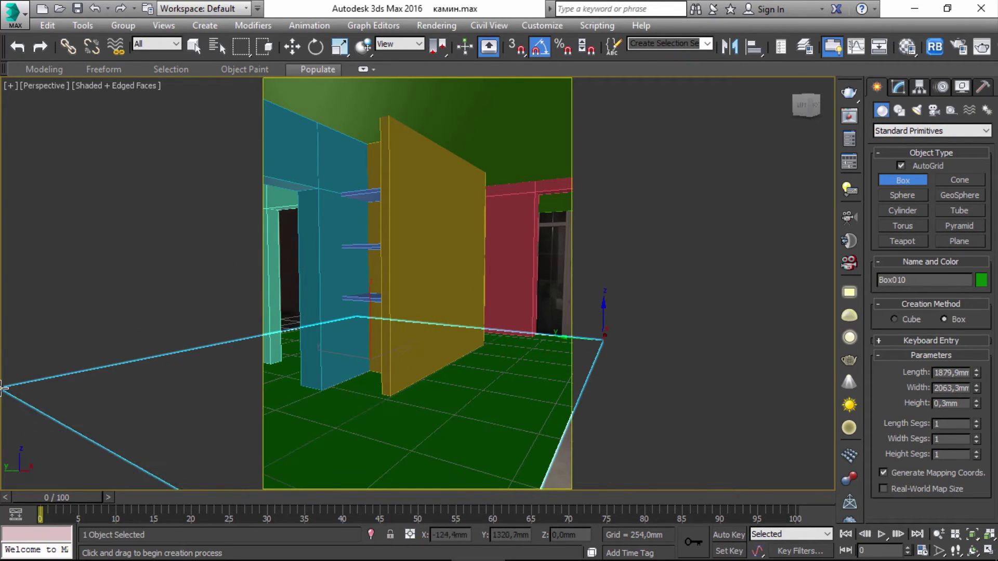
{"action": "key", "text": "w"}
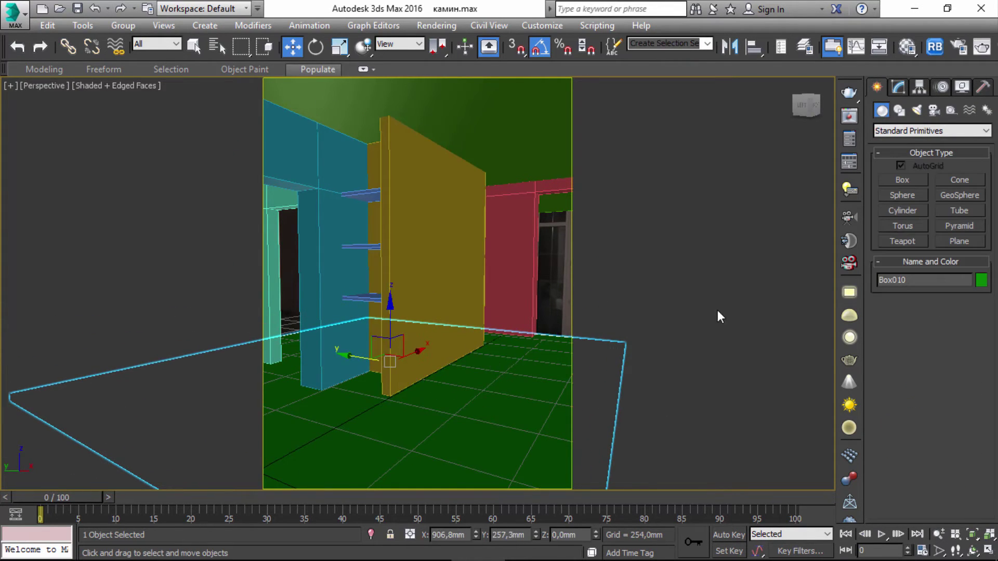
{"action": "key", "text": "ctrl+z"}
Draw a box in front of the red wall and set its object colour to blue.
{"action": "left_click", "coordinate": [902, 180]}
{"action": "left_click_drag", "start_coordinate": [535, 335], "coordinate": [635, 345]}
{"action": "left_click", "coordinate": [981, 280]}
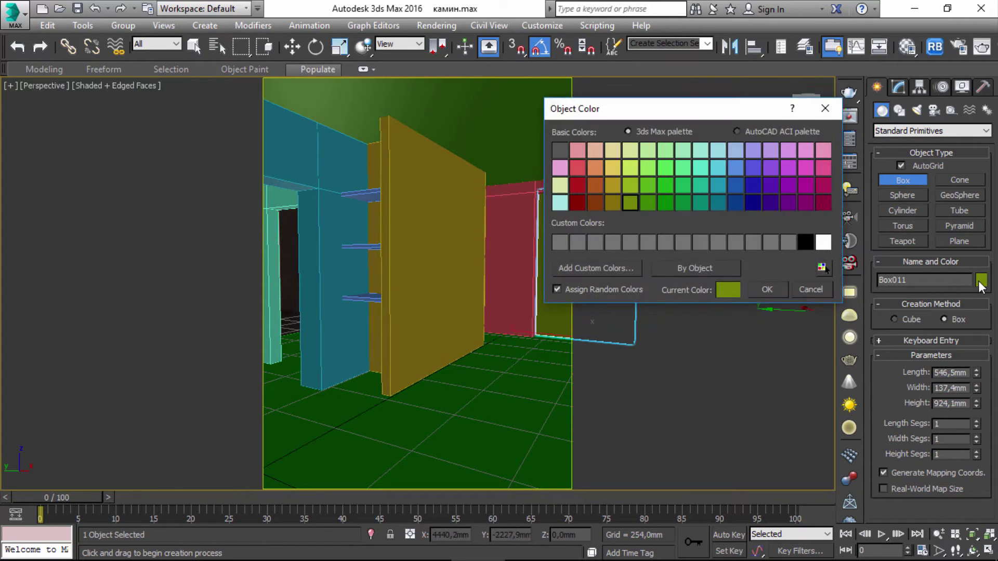
{"action": "left_click", "coordinate": [736, 187]}
{"action": "left_click", "coordinate": [766, 288]}
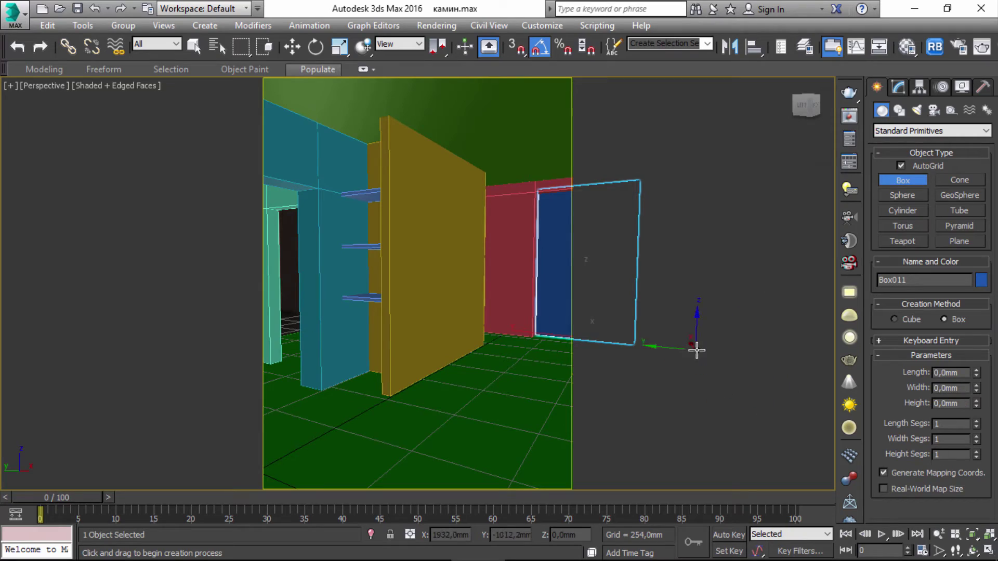
Turn off Safe Frames, orbit around the whole block-out, then restore the view.
{"action": "left_click", "coordinate": [44, 86]}
{"action": "left_click", "coordinate": [119, 347]}
{"action": "scroll", "coordinate": [374, 312], "scroll_direction": "down", "scroll_amount": 5}
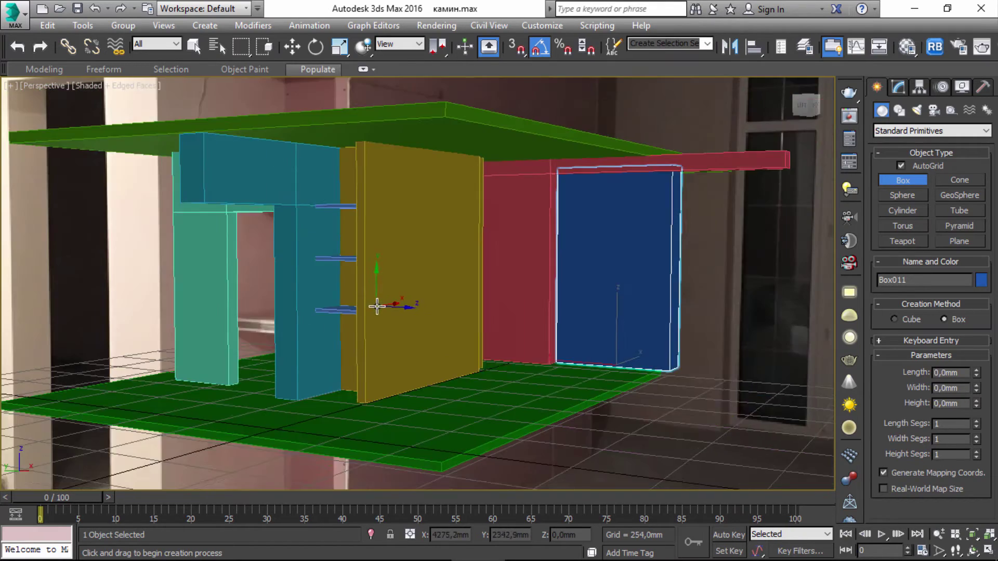
{"action": "mouse_move", "coordinate": [533, 326]}
{"action": "middle_mouse_down", "text": "alt"}
{"action": "mouse_move", "coordinate": [423, 334]}
{"action": "mouse_move", "coordinate": [516, 345]}
{"action": "mouse_move", "coordinate": [479, 372]}
{"action": "mouse_move", "coordinate": [458, 363]}
{"action": "middle_mouse_up", "text": "alt"}
{"action": "left_click", "coordinate": [42, 85]}
{"action": "left_click", "coordinate": [119, 273]}
{"action": "scroll", "coordinate": [542, 305], "scroll_direction": "down", "scroll_amount": 3}
{"action": "scroll", "coordinate": [542, 305], "scroll_direction": "down", "scroll_amount": 2}
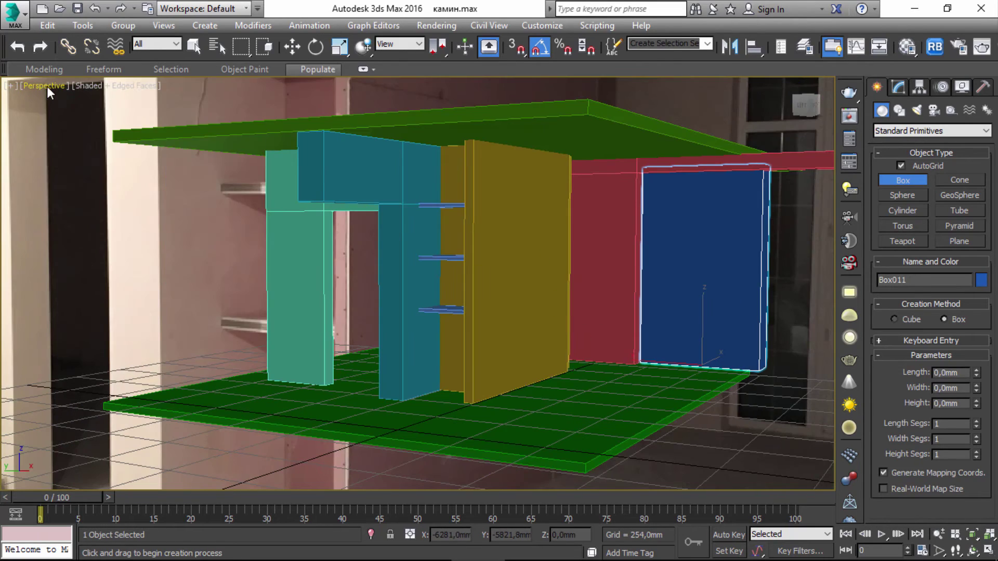
Turn Safe Frames back on, return to the perspective close-up, and switch to selection.
{"action": "left_click", "coordinate": [46, 86]}
{"action": "left_click", "coordinate": [80, 333]}
{"action": "left_click", "coordinate": [44, 85]}
{"action": "left_click", "coordinate": [120, 273]}
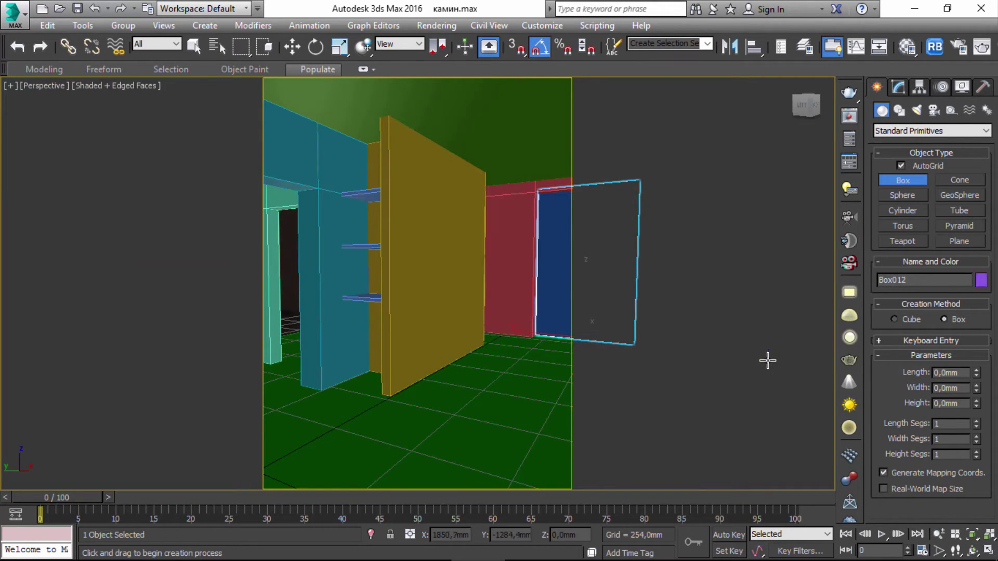
{"action": "left_click", "coordinate": [191, 47]}
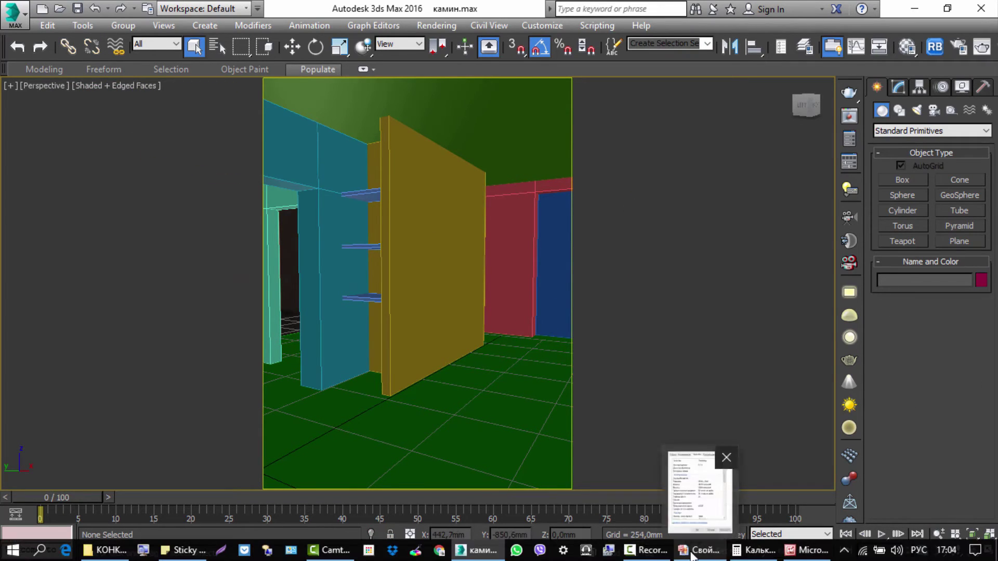
Hide all objects except the yellow panel, then hide the yellow panel too.
{"action": "left_click", "coordinate": [429, 271]}
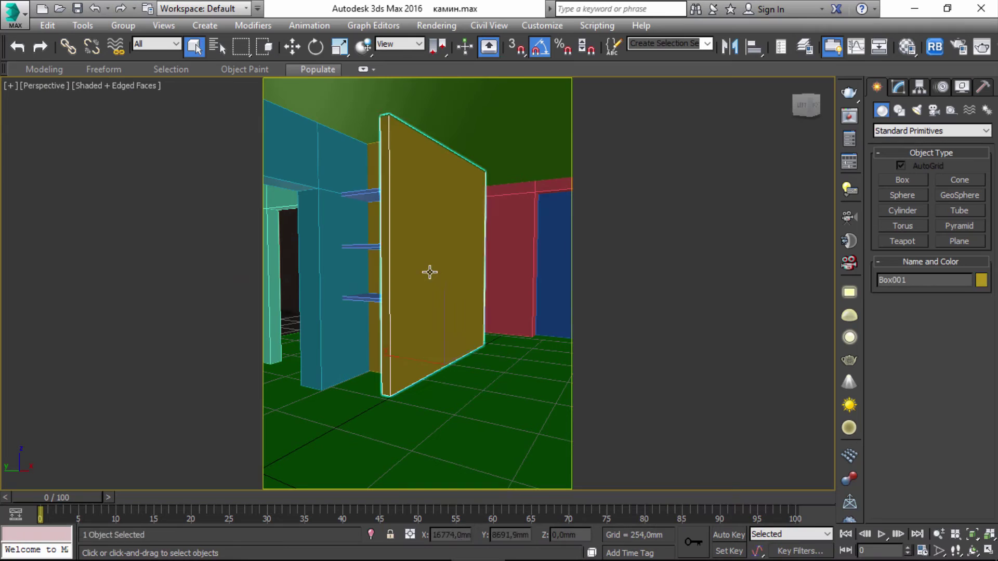
{"action": "left_click", "coordinate": [379, 315]}
{"action": "right_click", "coordinate": [416, 317]}
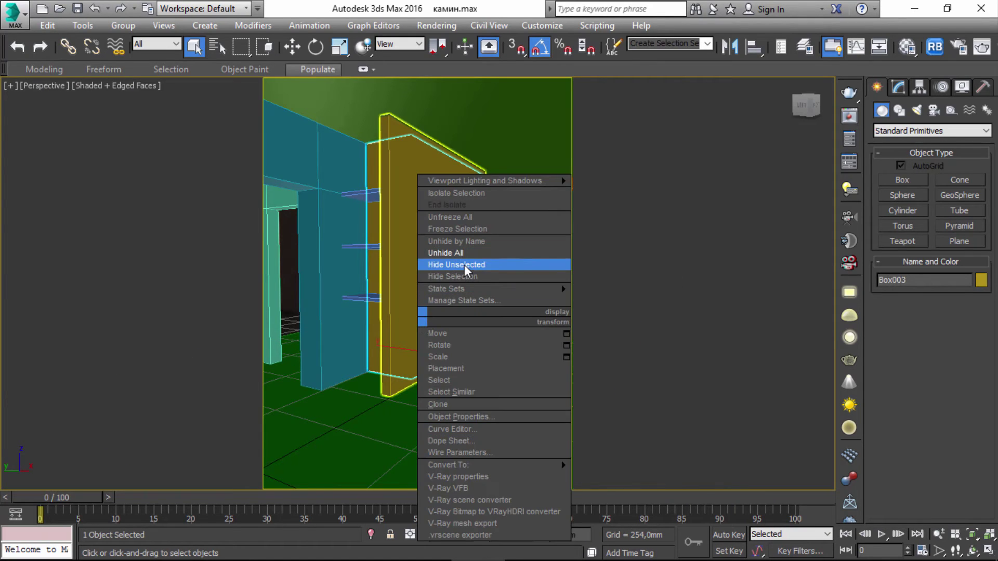
{"action": "left_click", "coordinate": [463, 264]}
{"action": "right_click", "coordinate": [434, 285]}
{"action": "left_click", "coordinate": [459, 248]}
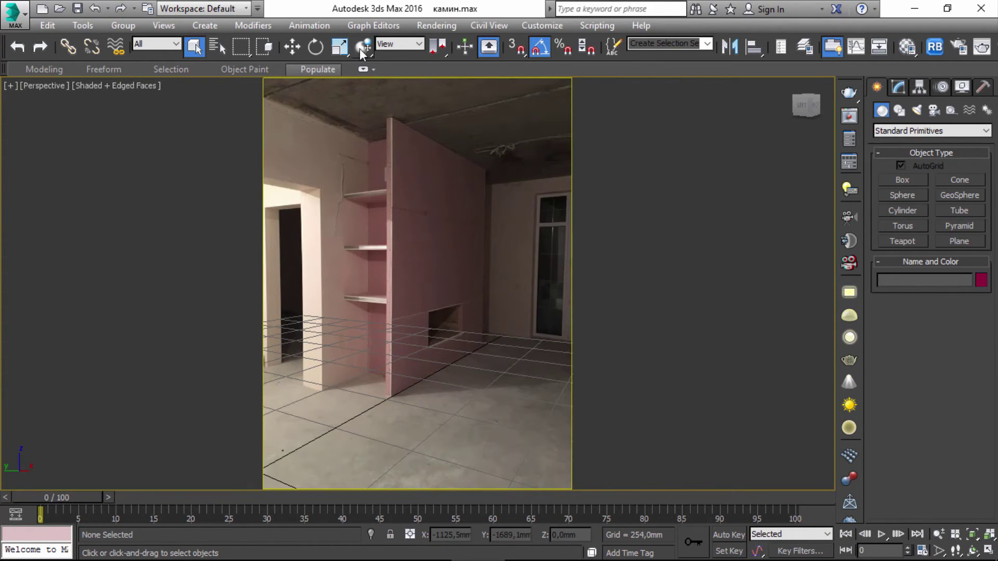
Draw a thin box at the firebox opening and make it narrower.
{"action": "left_click", "coordinate": [902, 180]}
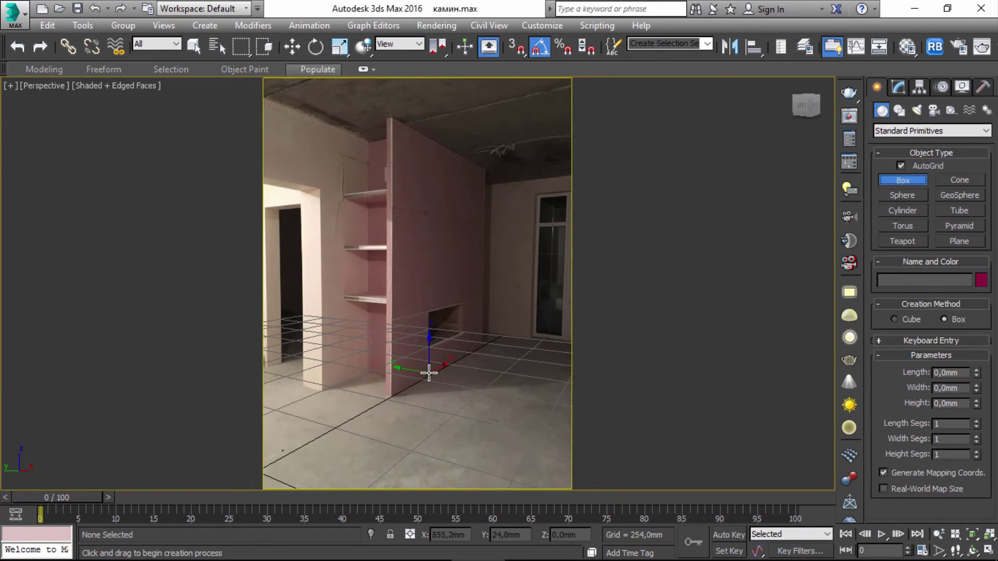
{"action": "left_click_drag", "start_coordinate": [429, 372], "coordinate": [464, 360]}
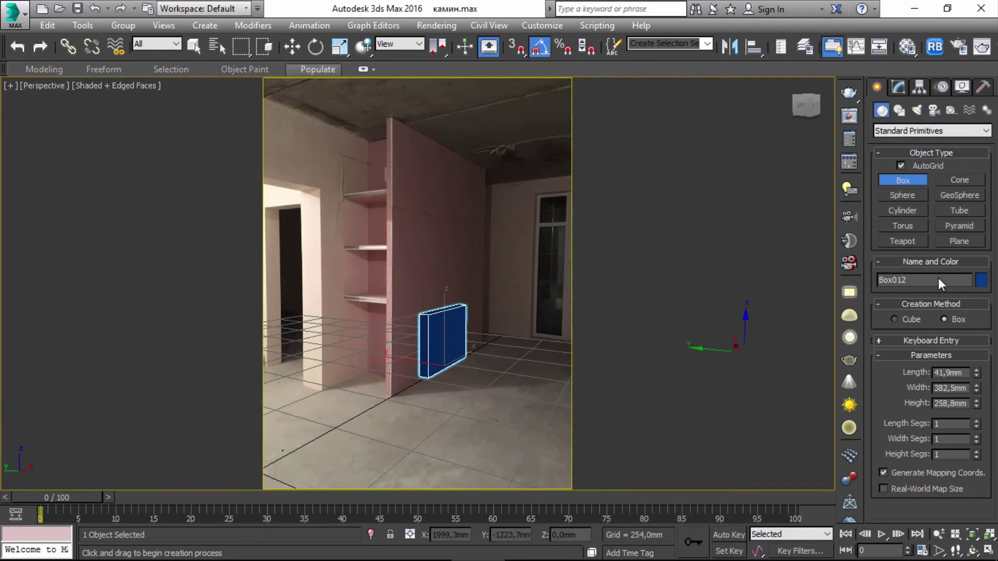
{"action": "left_click_drag", "start_coordinate": [974, 401], "coordinate": [960, 418]}
{"action": "left_click", "coordinate": [294, 47]}
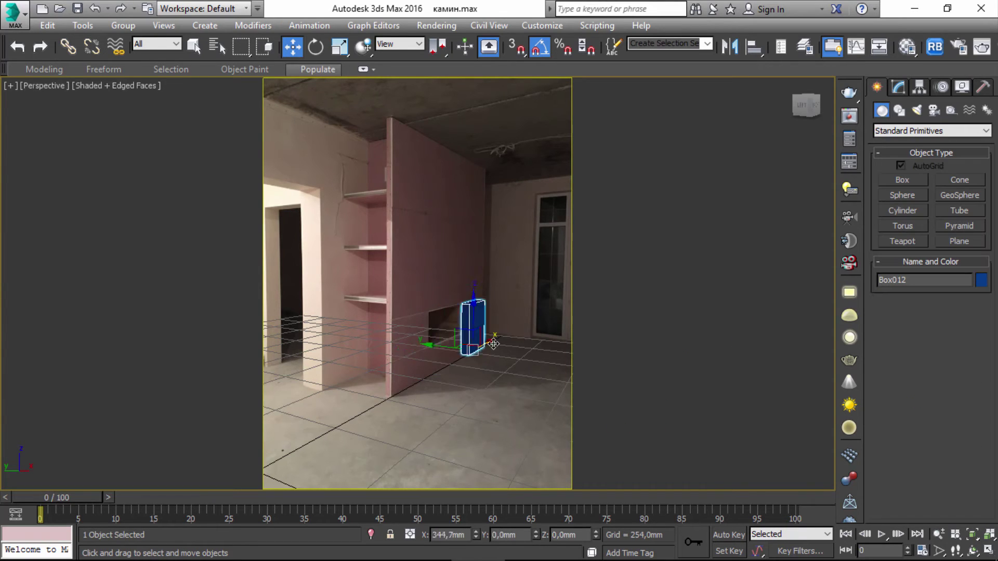
{"action": "left_click", "coordinate": [899, 87]}
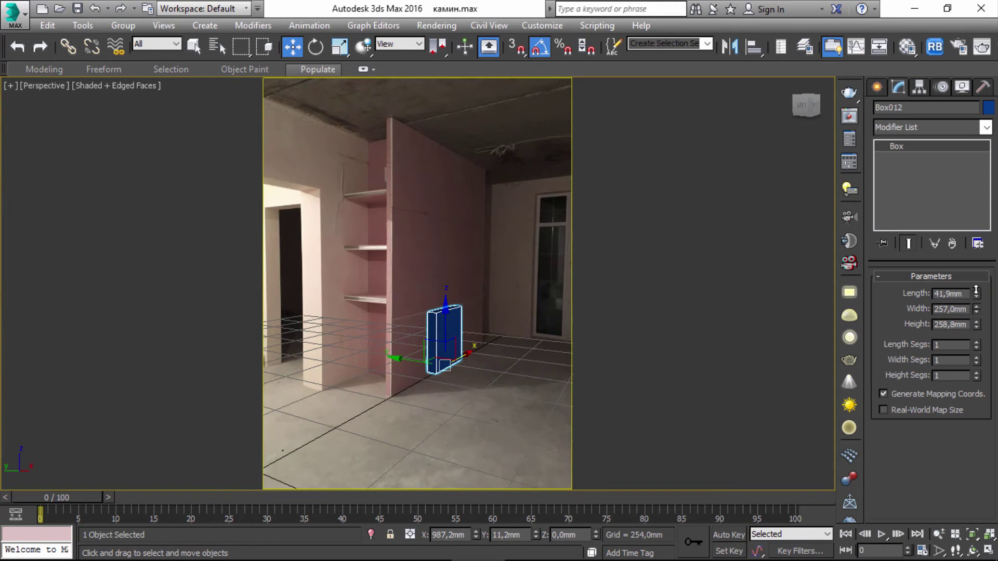
In Wireframe, raise Box012 to 104.6 and size it 41.9 × 310.6 × 157.9 over the opening.
{"action": "left_click", "coordinate": [102, 85]}
{"action": "left_click", "coordinate": [167, 204]}
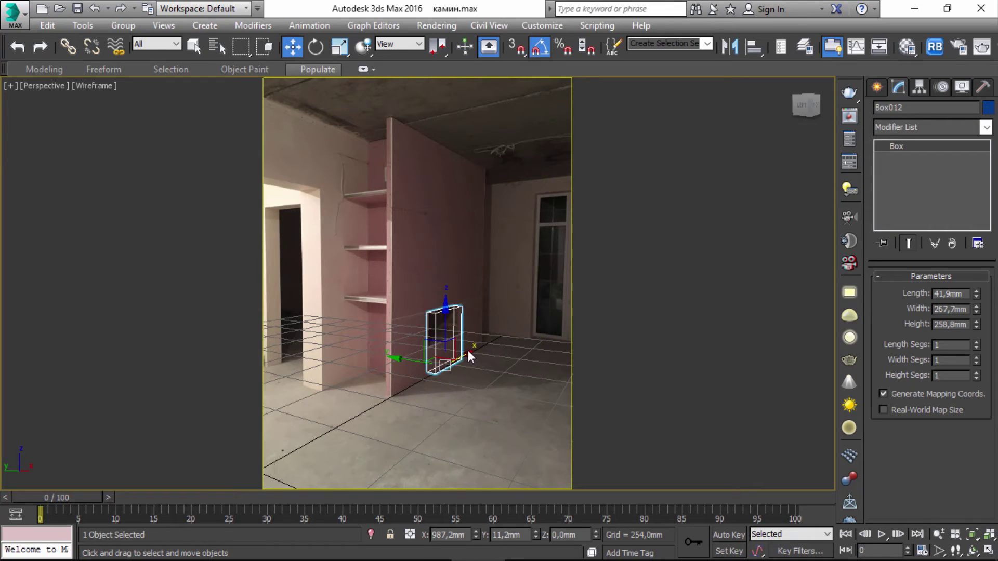
{"action": "left_click_drag", "start_coordinate": [468, 356], "coordinate": [465, 355]}
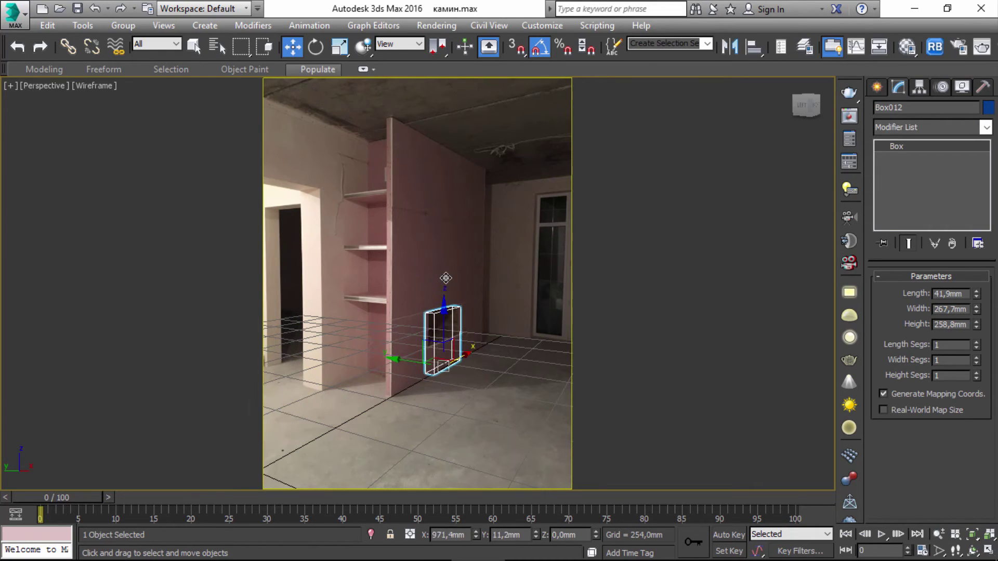
{"action": "left_click_drag", "start_coordinate": [444, 310], "coordinate": [442, 285]}
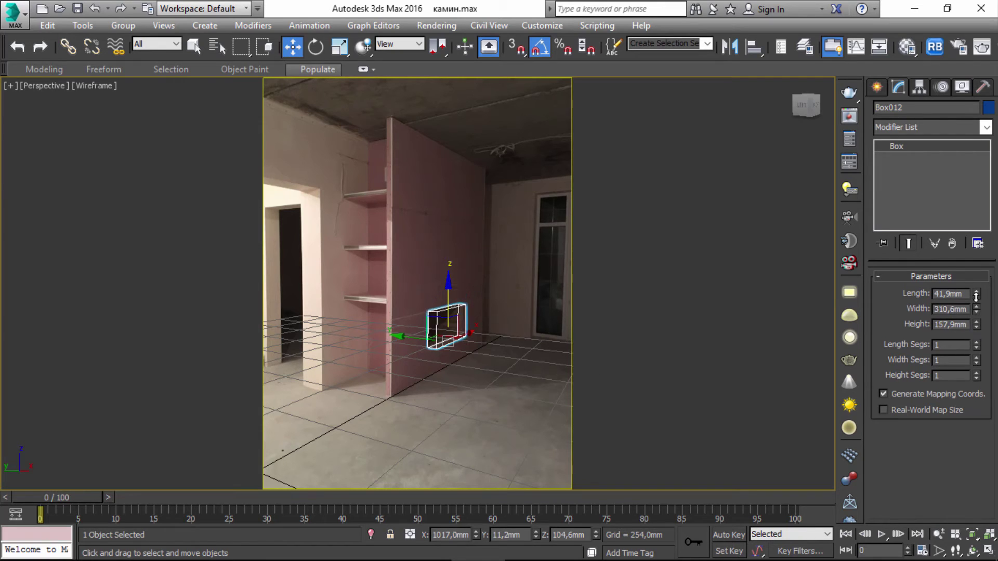
{"action": "left_click_drag", "start_coordinate": [976, 298], "coordinate": [976, 270]}
{"action": "left_click", "coordinate": [156, 208]}
Unhide all objects, switch the viewport back to Shaded, and select the yellow wall panel.
{"action": "left_click", "coordinate": [44, 85]}
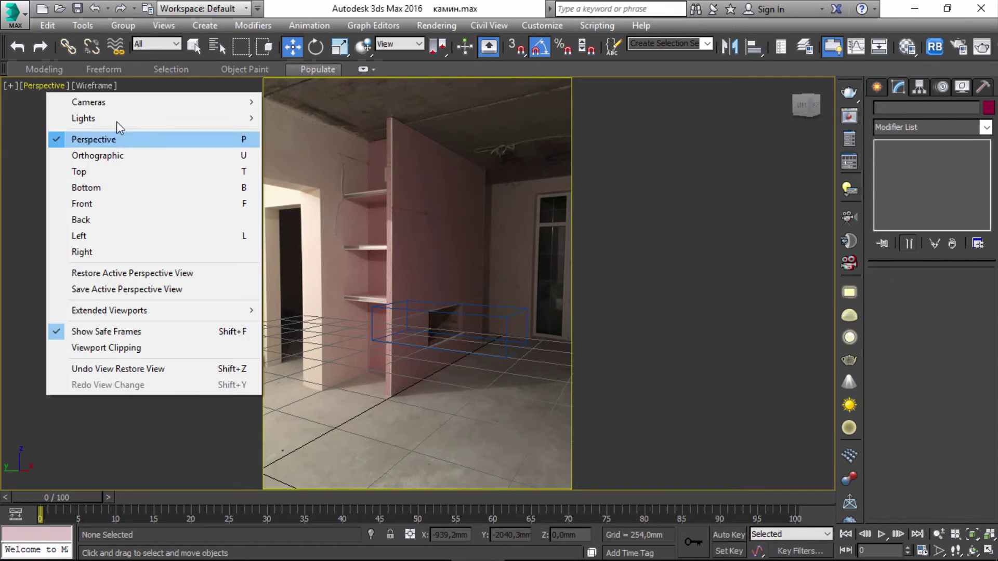
{"action": "right_click", "coordinate": [426, 337]}
{"action": "left_click", "coordinate": [452, 161]}
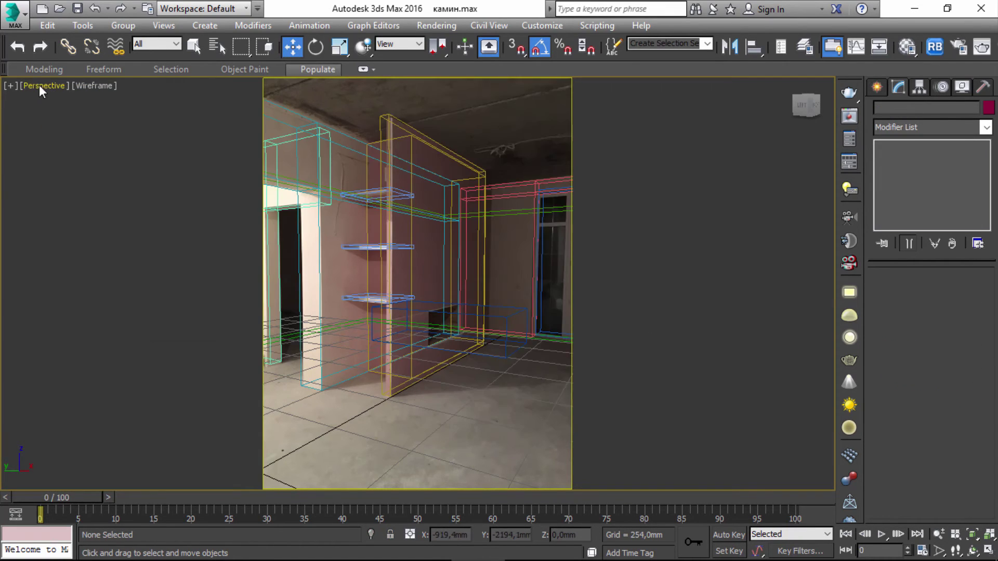
{"action": "left_click", "coordinate": [37, 85]}
{"action": "left_click", "coordinate": [96, 85]}
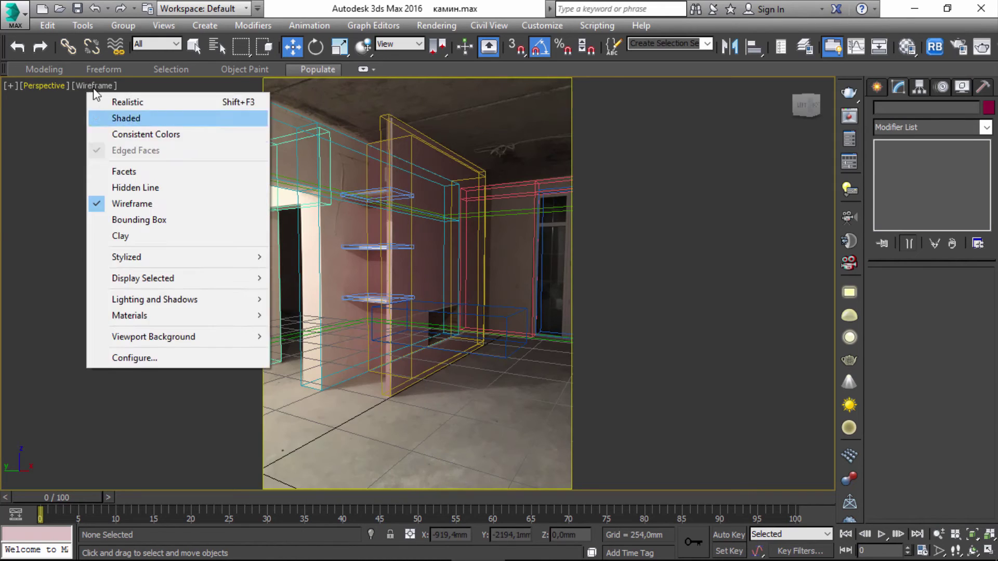
{"action": "left_click", "coordinate": [130, 120]}
{"action": "left_click", "coordinate": [376, 329]}
Start a Compound Objects Boolean on the yellow panel and pick the small box as operand B.
{"action": "left_click", "coordinate": [876, 86]}
{"action": "left_click", "coordinate": [930, 130]}
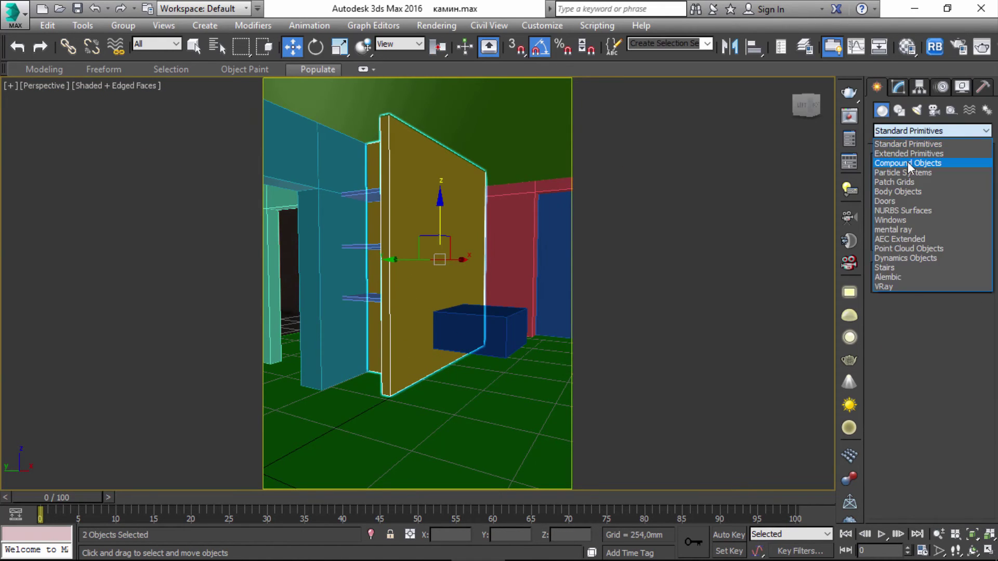
{"action": "left_click", "coordinate": [904, 162]}
{"action": "left_click", "coordinate": [902, 226]}
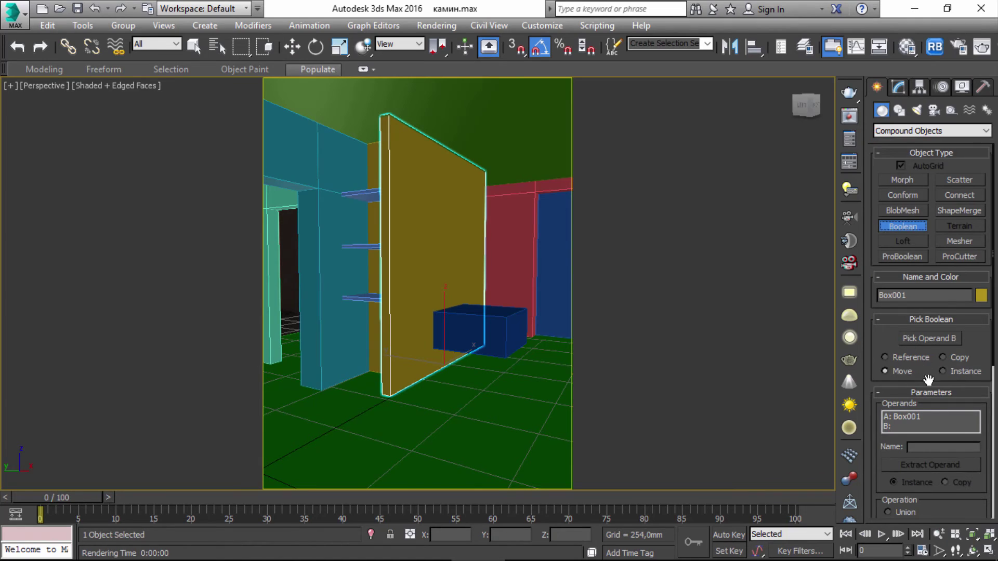
{"action": "scroll", "coordinate": [927, 373], "scroll_direction": "down", "scroll_amount": 1}
{"action": "scroll", "coordinate": [917, 359], "scroll_direction": "down", "scroll_amount": 2}
{"action": "left_click", "coordinate": [922, 274]}
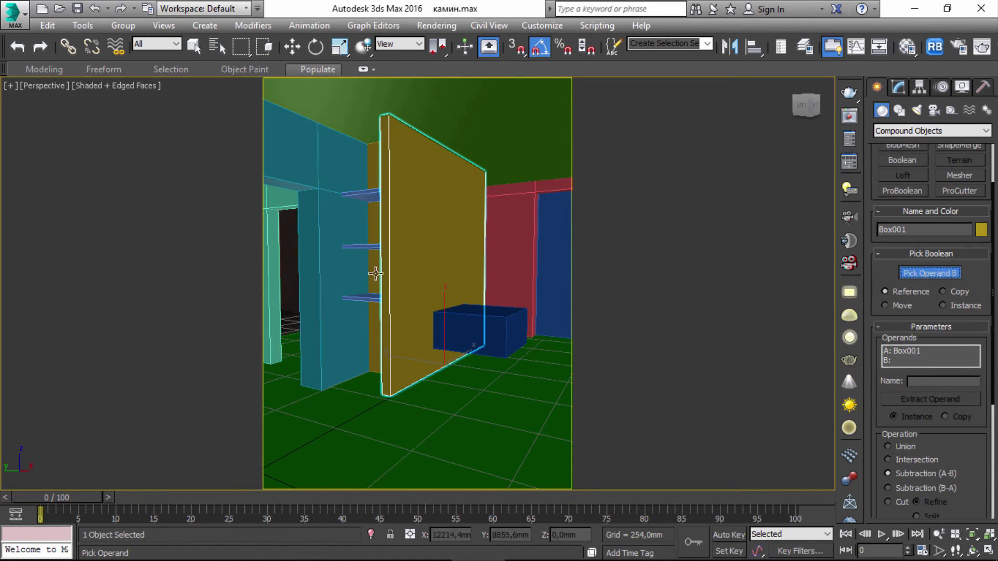
{"action": "left_click", "coordinate": [374, 273]}
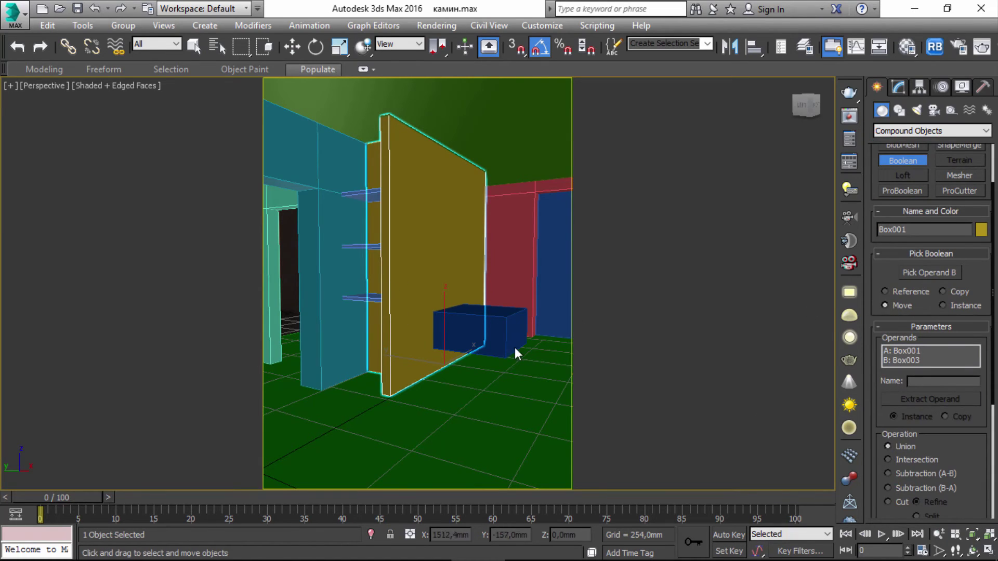
Undo an accidental move of the blue wall piece and apply Subtraction (A-B).
{"action": "left_click", "coordinate": [426, 239]}
{"action": "key", "text": "w"}
{"action": "left_click_drag", "start_coordinate": [426, 239], "coordinate": [586, 233]}
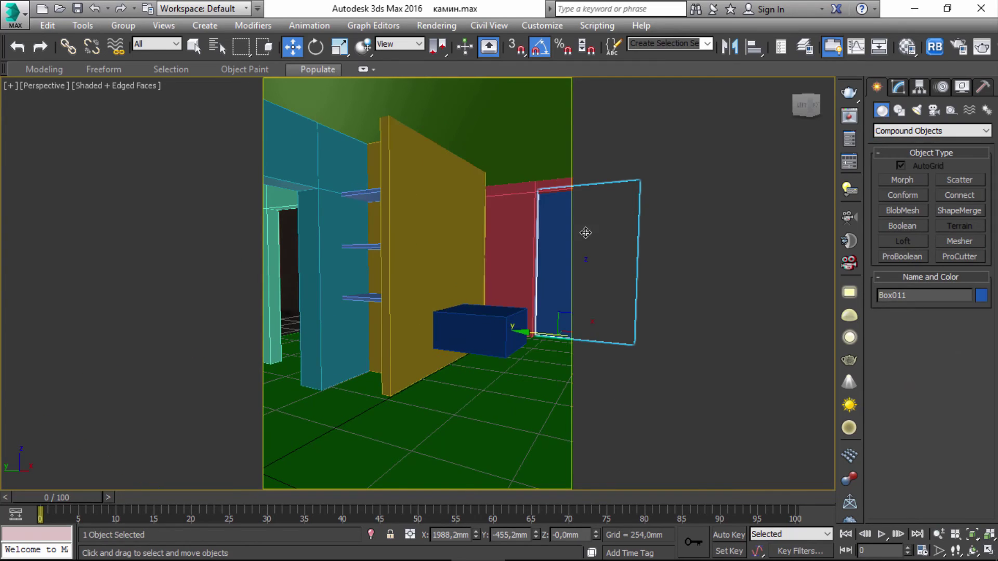
{"action": "key", "text": "ctrl+z"}
{"action": "key", "text": "ctrl+z"}
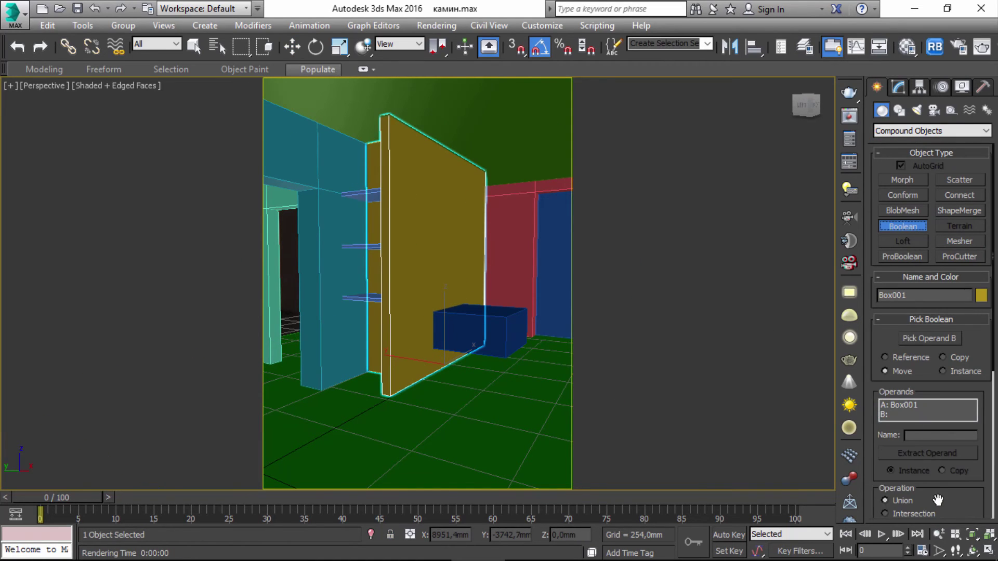
{"action": "scroll", "coordinate": [937, 500], "scroll_direction": "down", "scroll_amount": 3}
{"action": "left_click", "coordinate": [444, 335]}
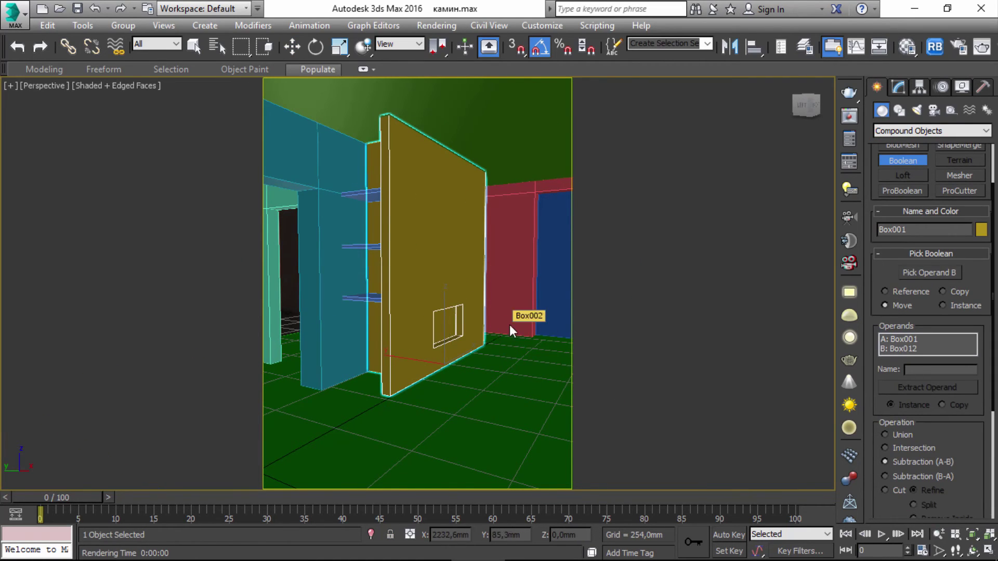
Move the cut yellow panel aside to inspect the firebox opening, then undo the moves.
{"action": "key", "text": "w"}
{"action": "left_click_drag", "start_coordinate": [411, 312], "coordinate": [637, 393]}
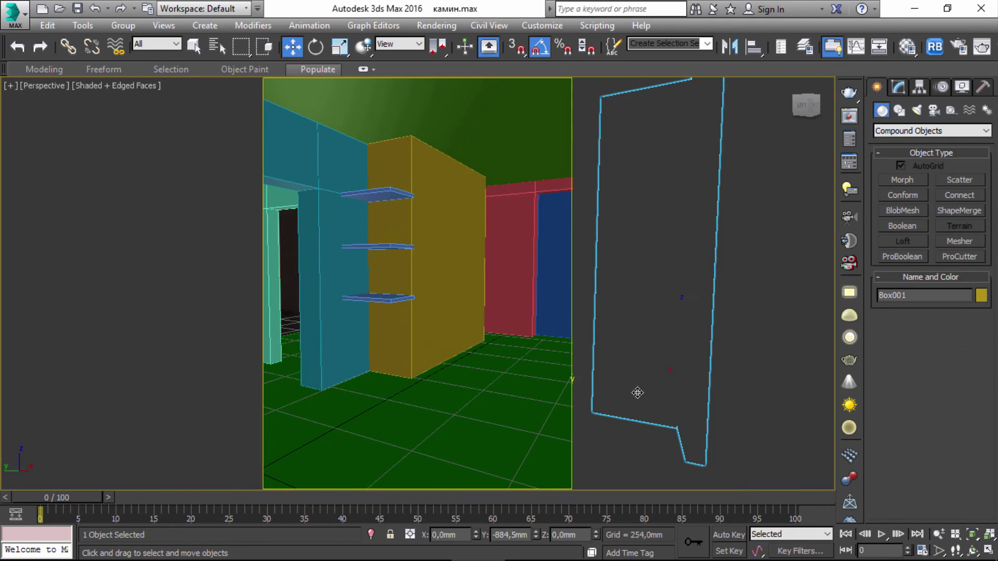
{"action": "key", "text": "ctrl+z"}
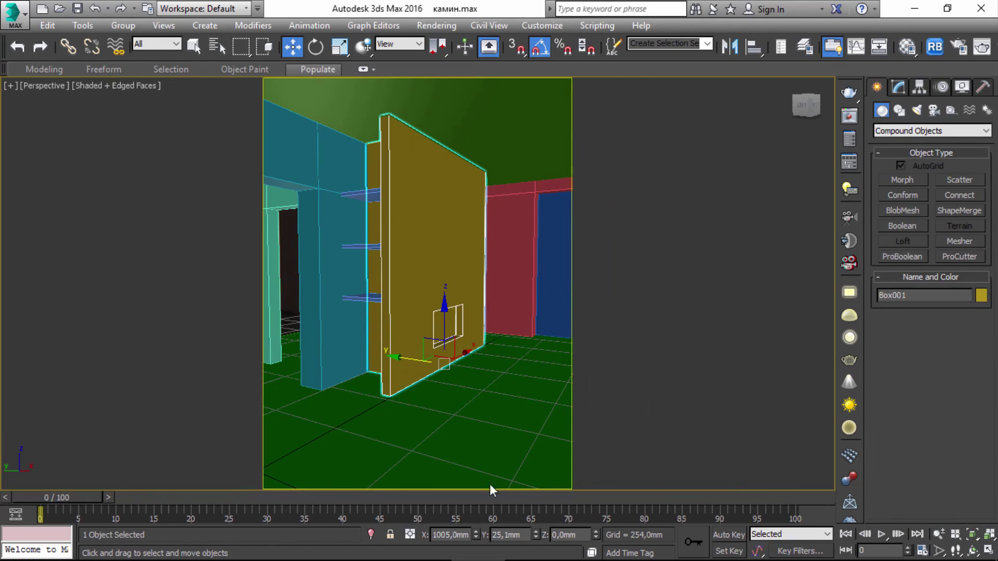
{"action": "left_click_drag", "start_coordinate": [379, 347], "coordinate": [450, 331]}
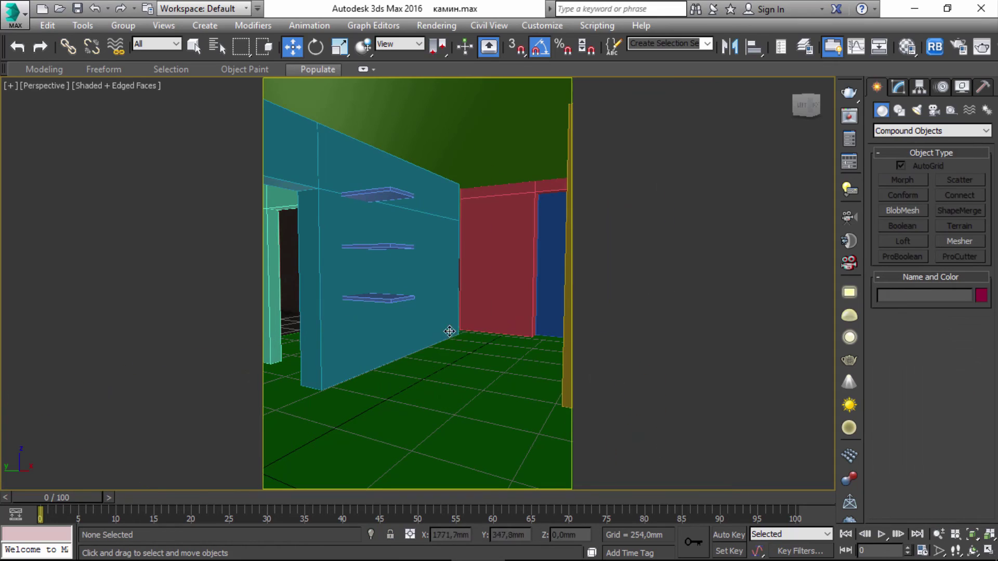
{"action": "key", "text": "Return"}
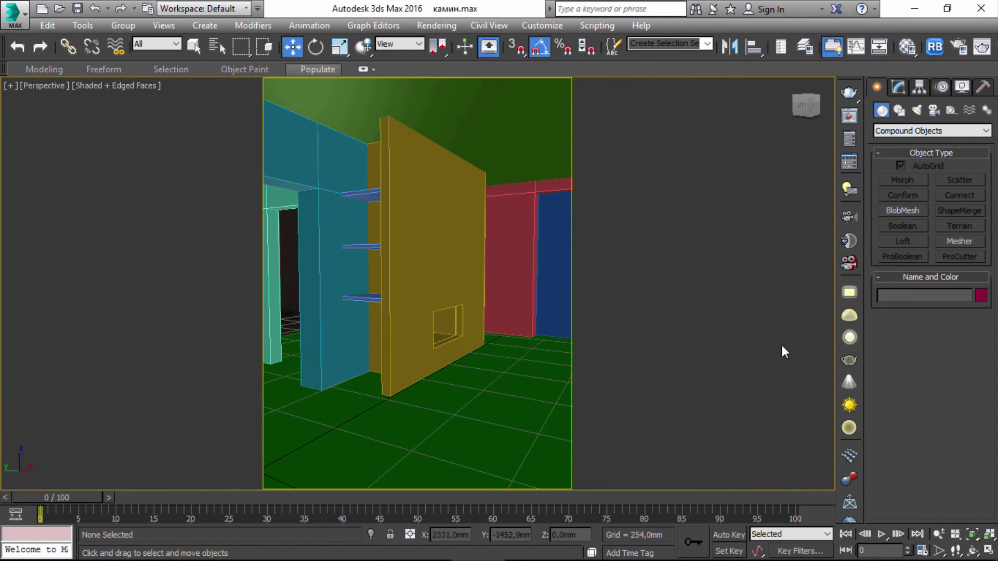
{"action": "left_click", "coordinate": [44, 85]}
{"action": "left_click", "coordinate": [80, 335]}
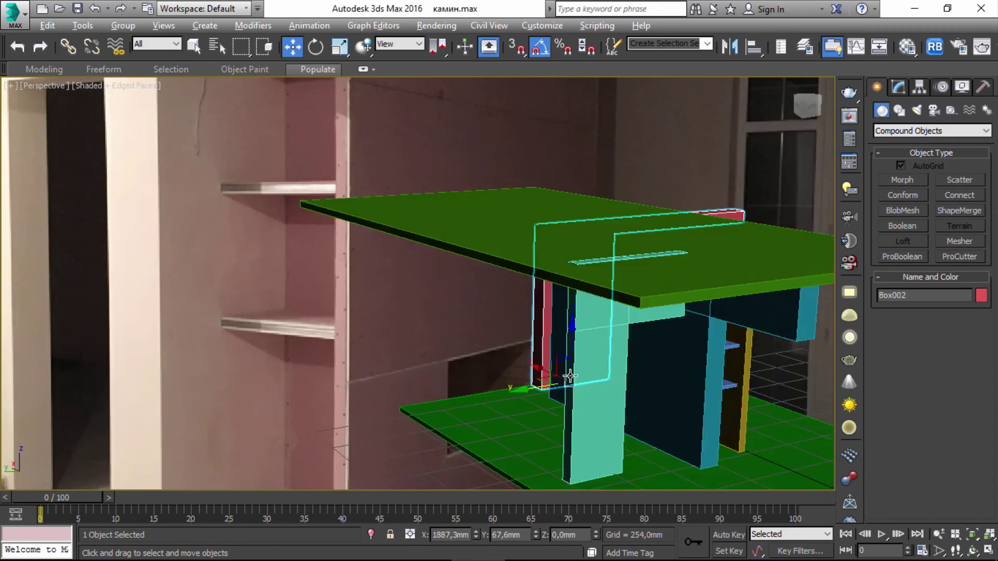
{"action": "middle_click_drag", "start_coordinate": [569, 376], "coordinate": [605, 314], "text": "alt"}
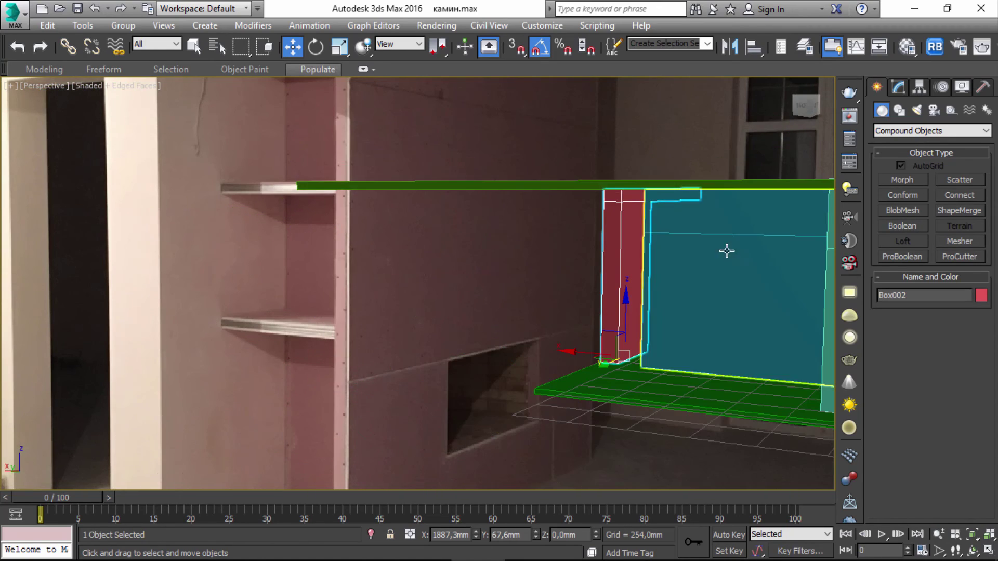
{"action": "left_click", "coordinate": [898, 87]}
{"action": "key", "text": "4"}
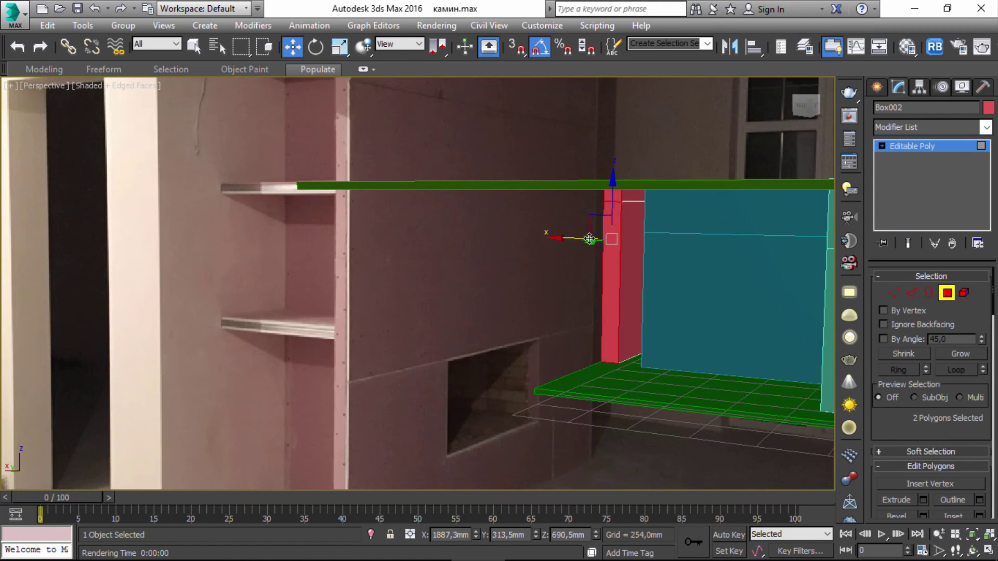
{"action": "middle_click_drag", "start_coordinate": [591, 261], "coordinate": [550, 259], "text": "alt"}
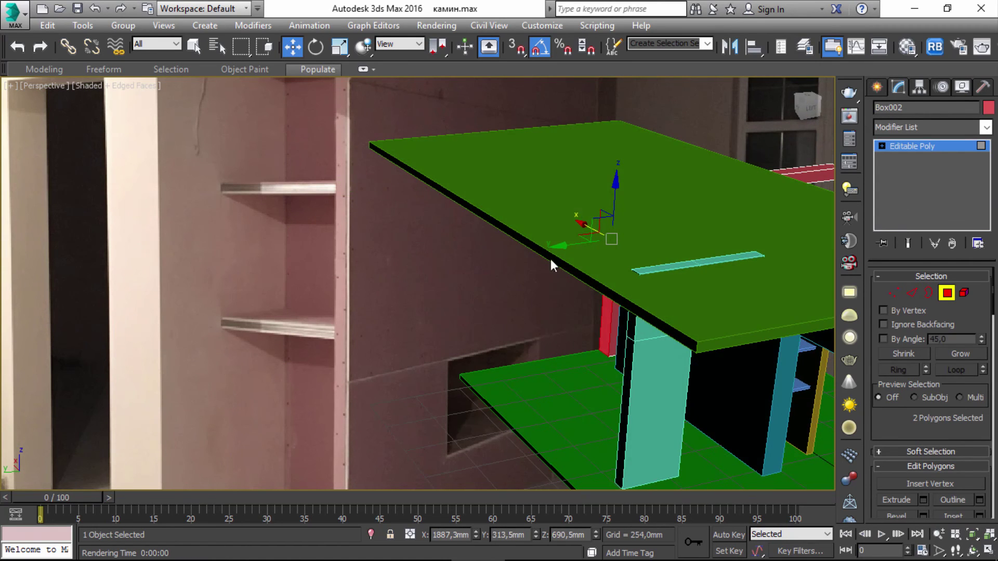
{"action": "left_click", "coordinate": [316, 324]}
{"action": "middle_click_drag", "start_coordinate": [316, 323], "coordinate": [534, 195], "text": "alt"}
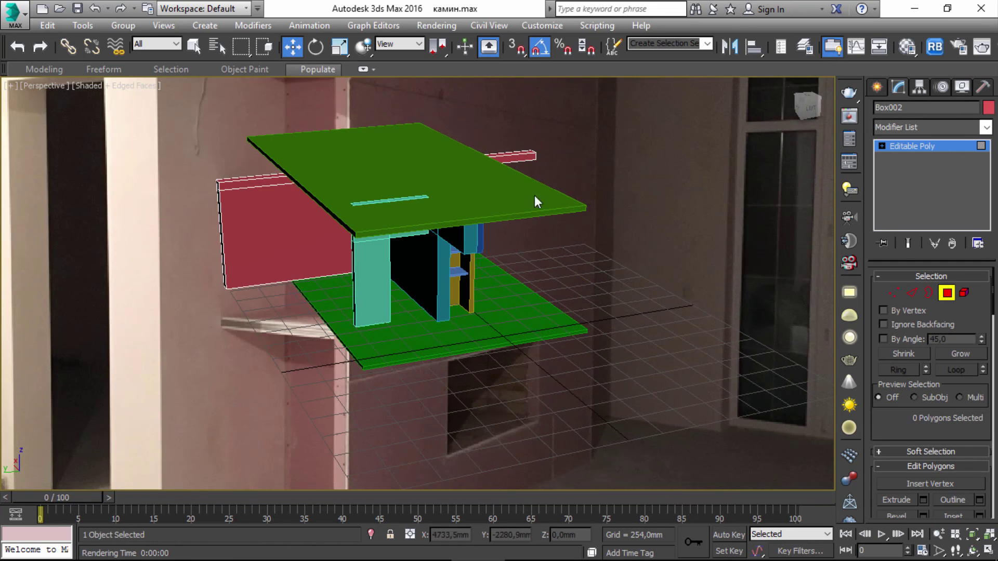
{"action": "left_click", "coordinate": [42, 85]}
{"action": "left_click", "coordinate": [67, 156]}
{"action": "left_click", "coordinate": [42, 85]}
{"action": "left_click", "coordinate": [67, 330]}
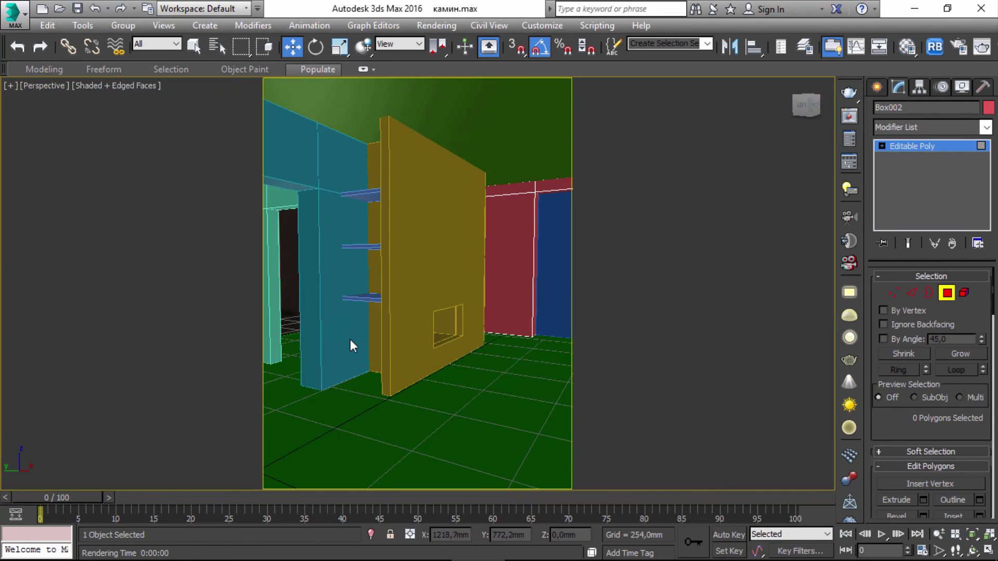